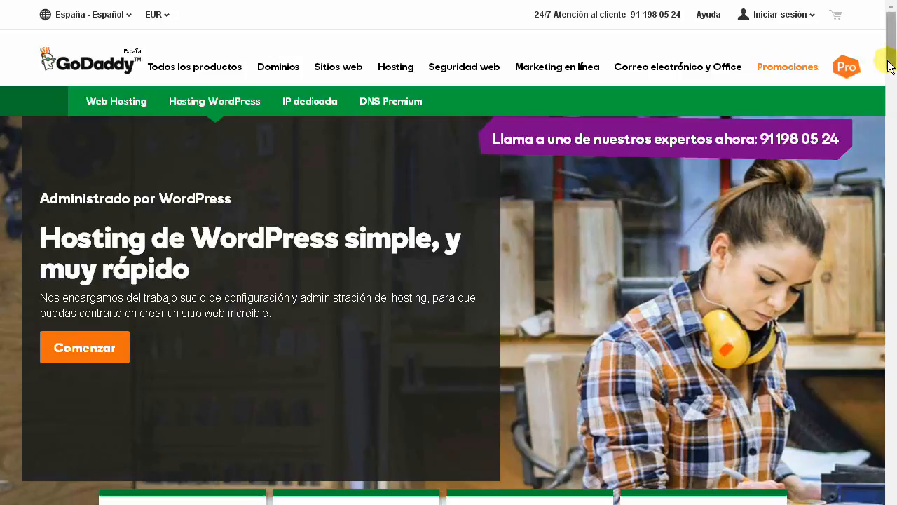
- Choose the Basic WordPress plan for 36 months (130,26 €) without SiteLock or SSL add-ons
drag(887, 63, 890, 99)
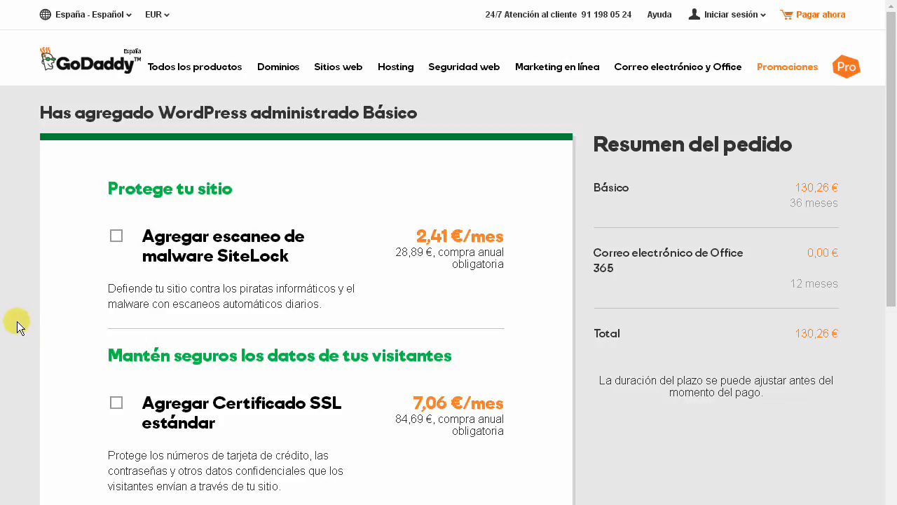
scroll(587, 321, down, 1)
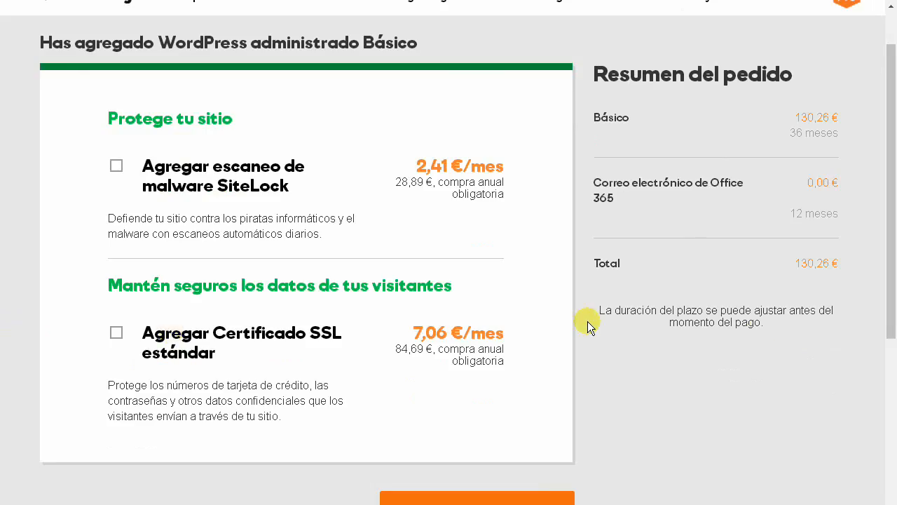
scroll(863, 315, down, 1)
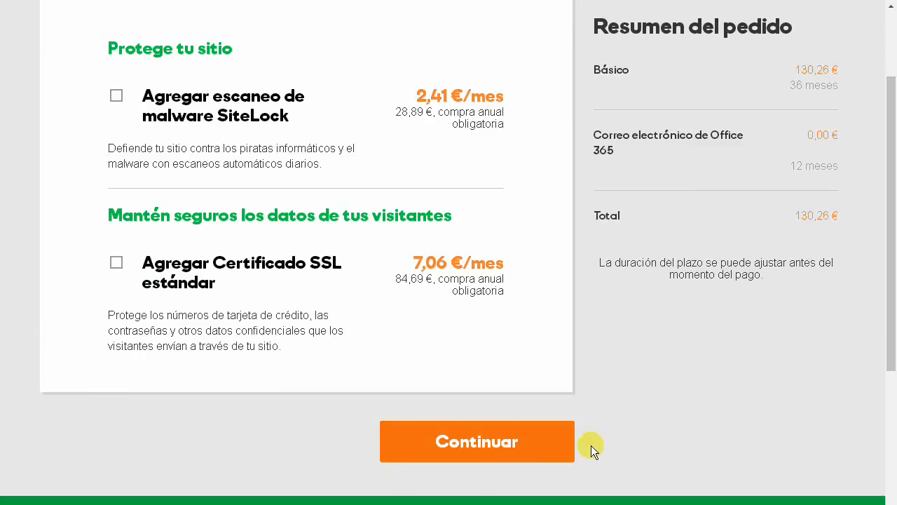
click(468, 442)
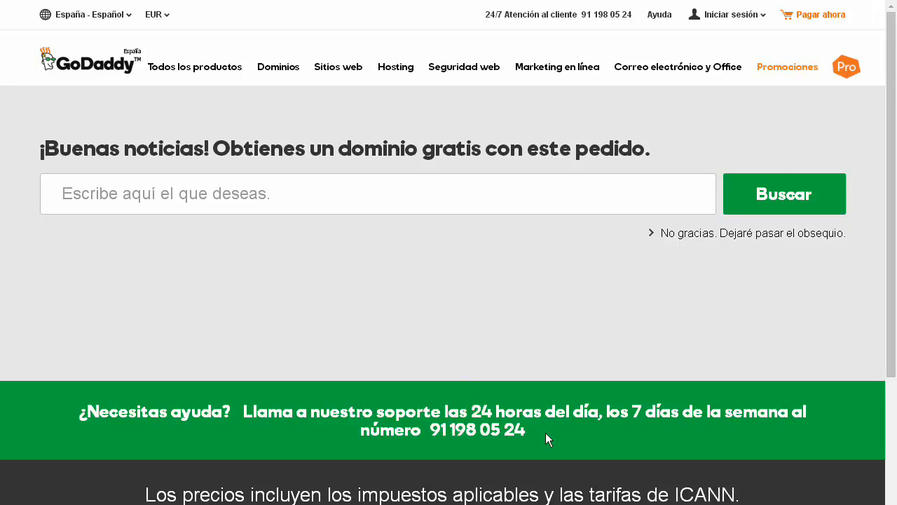
- Search for 'vardas111' as the order's free domain name
click(81, 192)
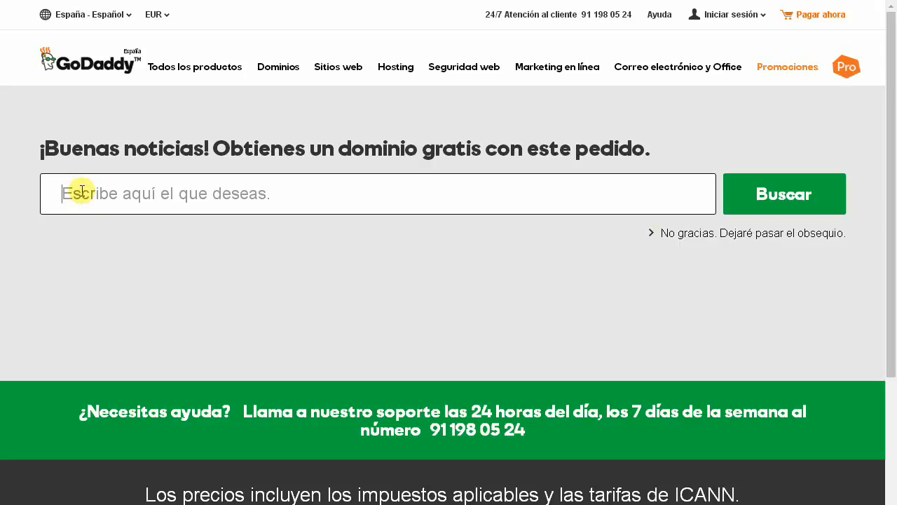
text(vard)
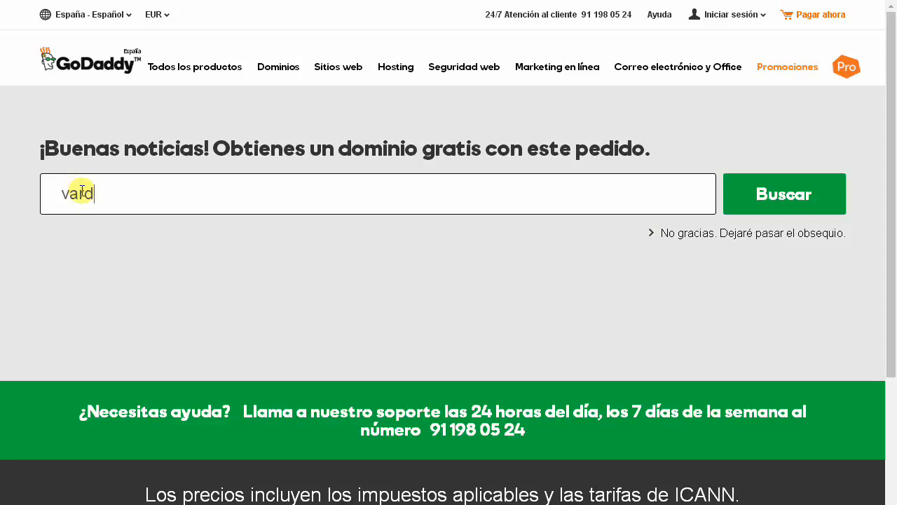
text(as111)
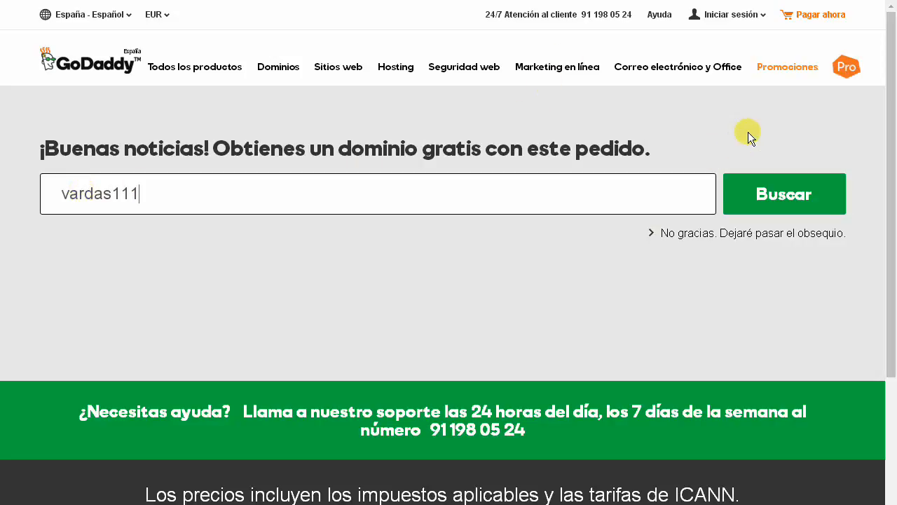
click(737, 206)
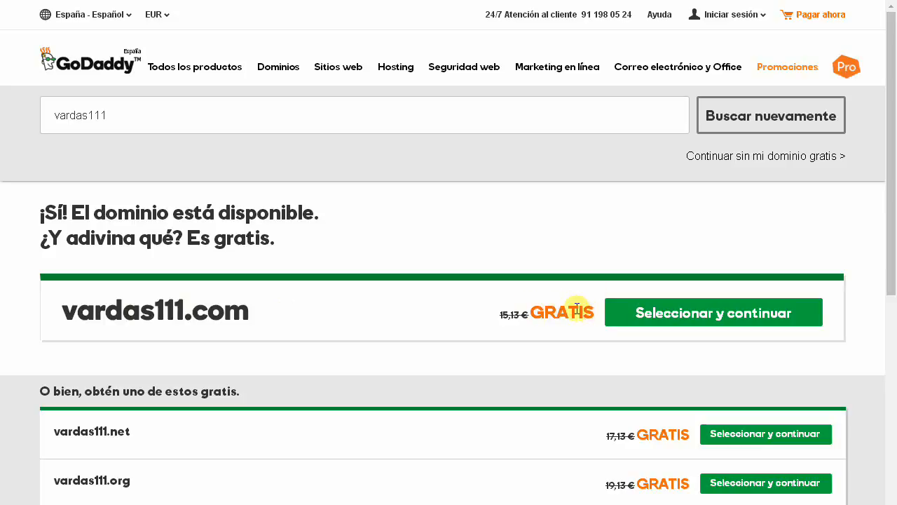
- Select the free vardas111.com domain from the search results and continue
scroll(435, 287, down, 4)
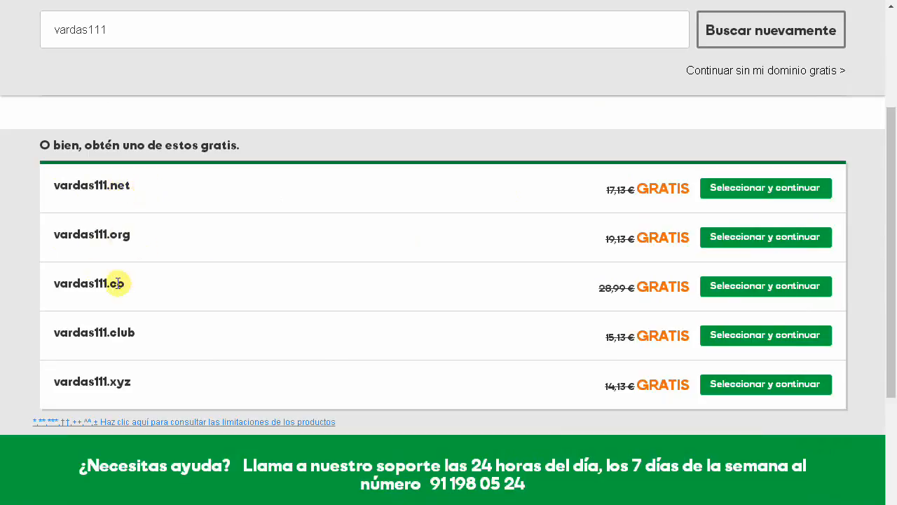
scroll(319, 220, up, 3)
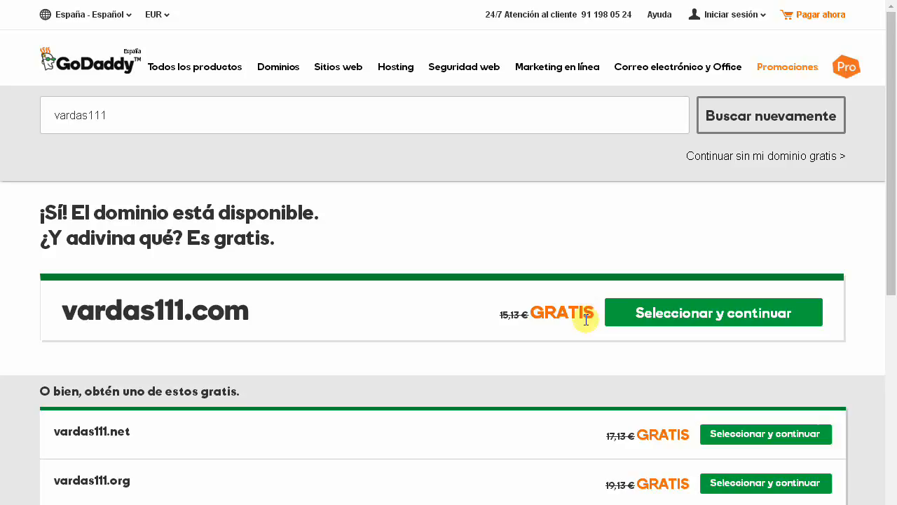
click(670, 313)
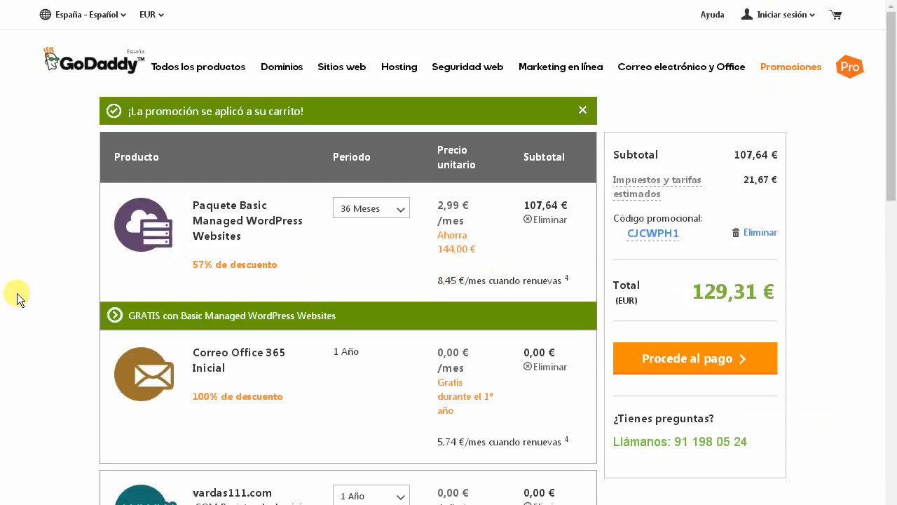
- Review the 129,31 € cart with free Office 365 email and dismiss the Honey coupon popup
scroll(43, 275, down, 1)
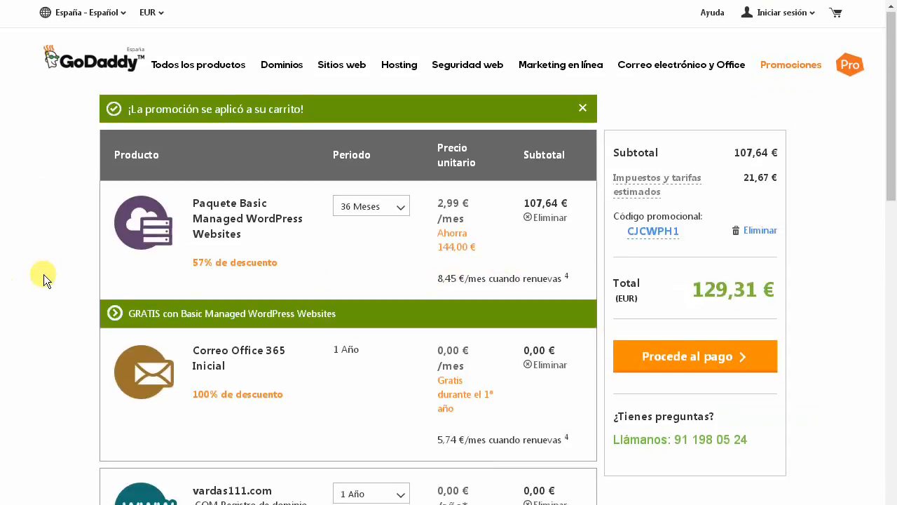
scroll(26, 277, down, 1)
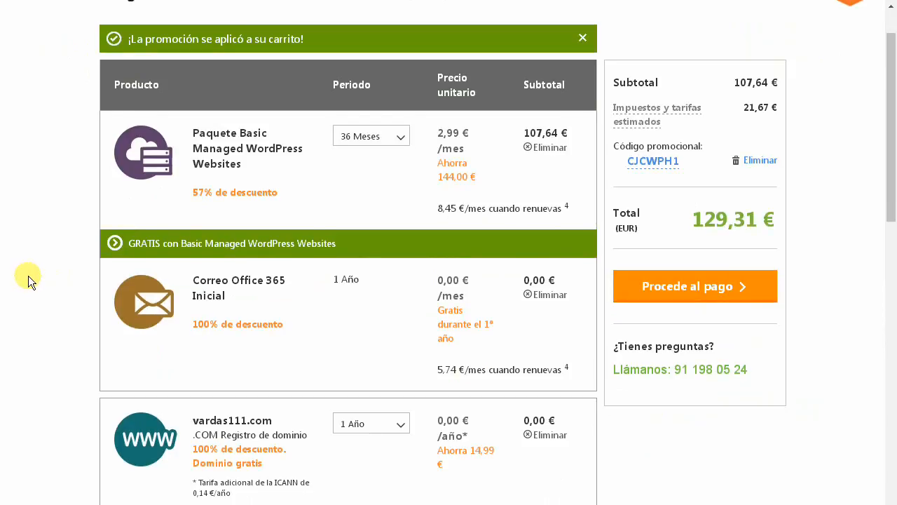
scroll(27, 276, down, 3)
scroll(807, 345, down, 4)
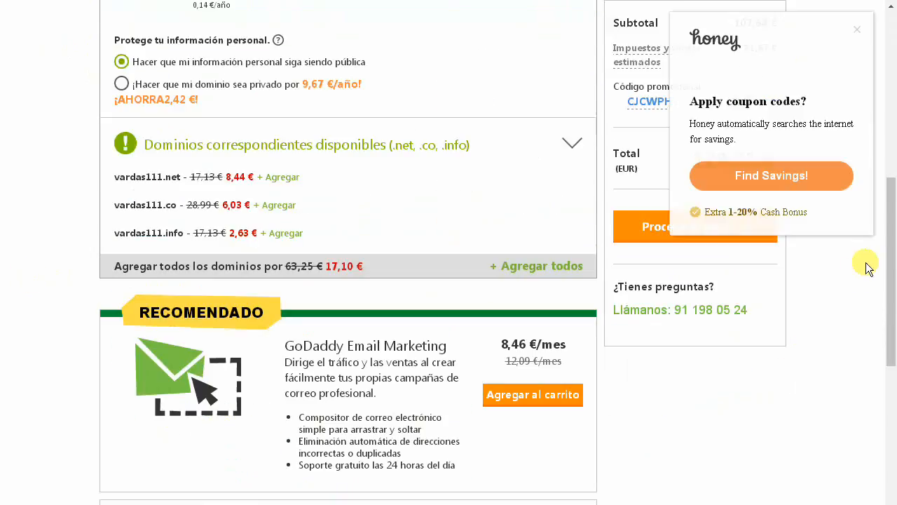
scroll(881, 260, down, 1)
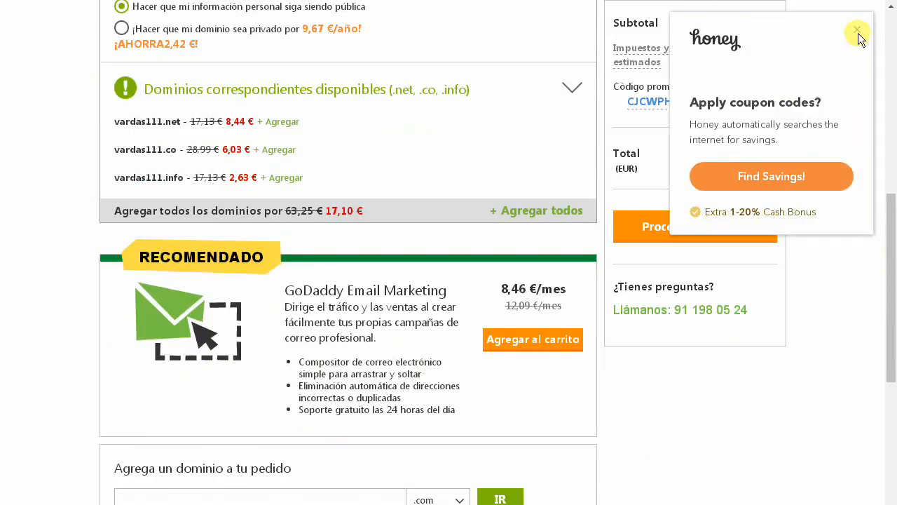
click(858, 35)
scroll(881, 176, down, 3)
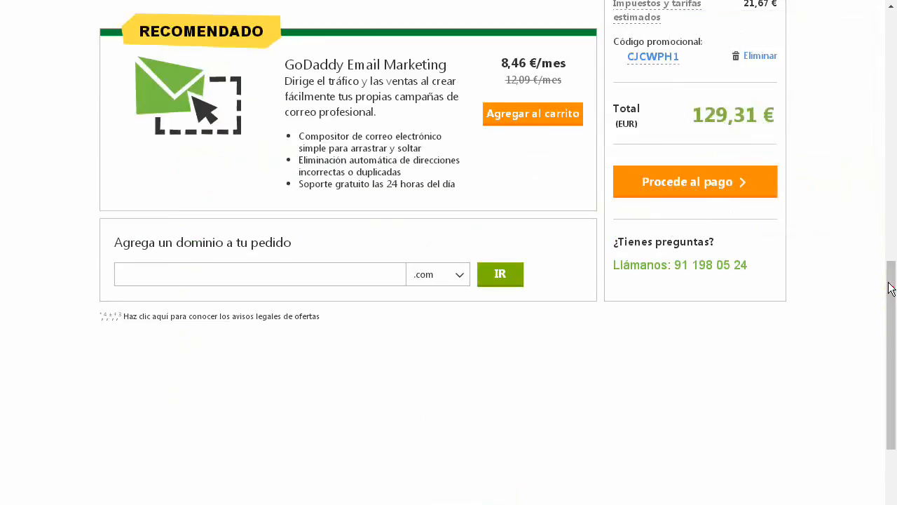
drag(890, 304, 892, 74)
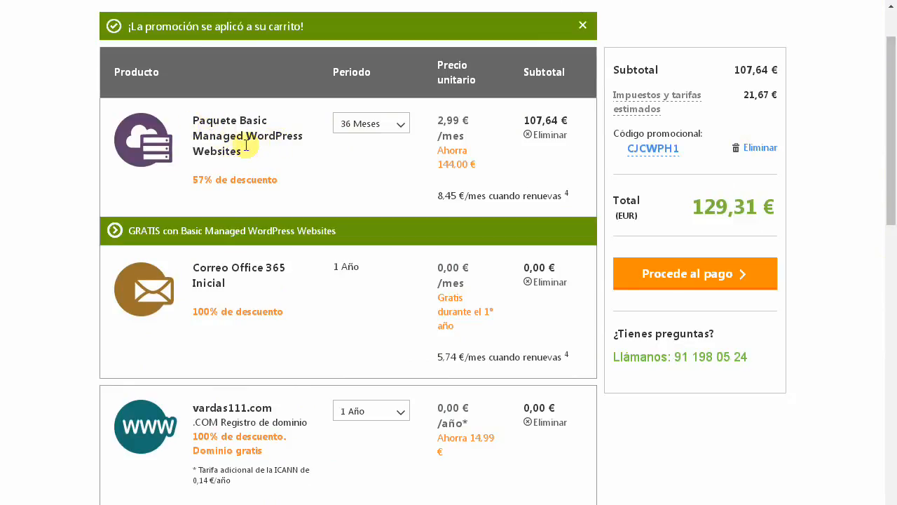
- Change the WordPress plan term to 12 Meses and proceed to payment at 14,54 €
click(400, 126)
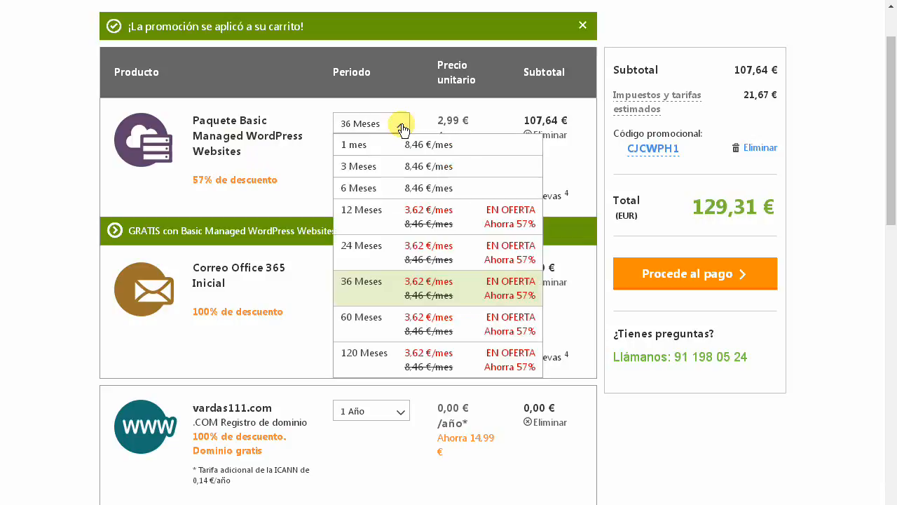
click(384, 213)
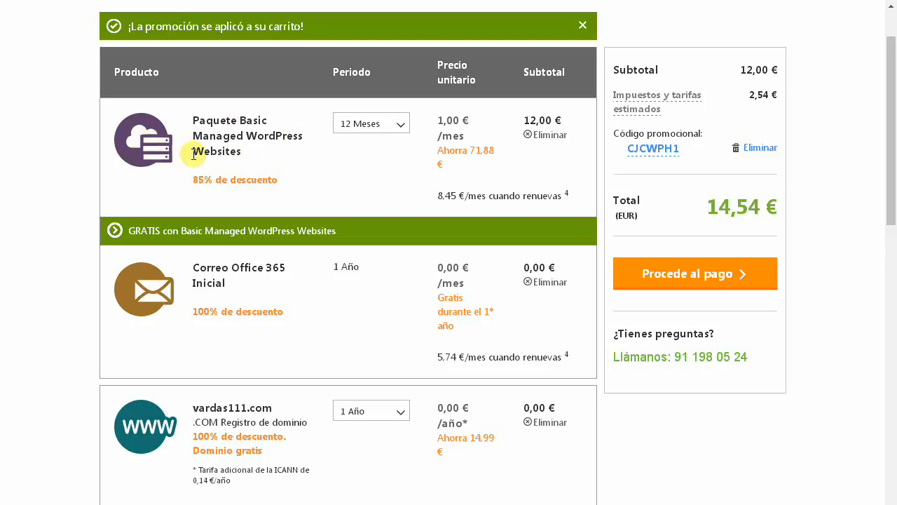
scroll(190, 159, down, 1)
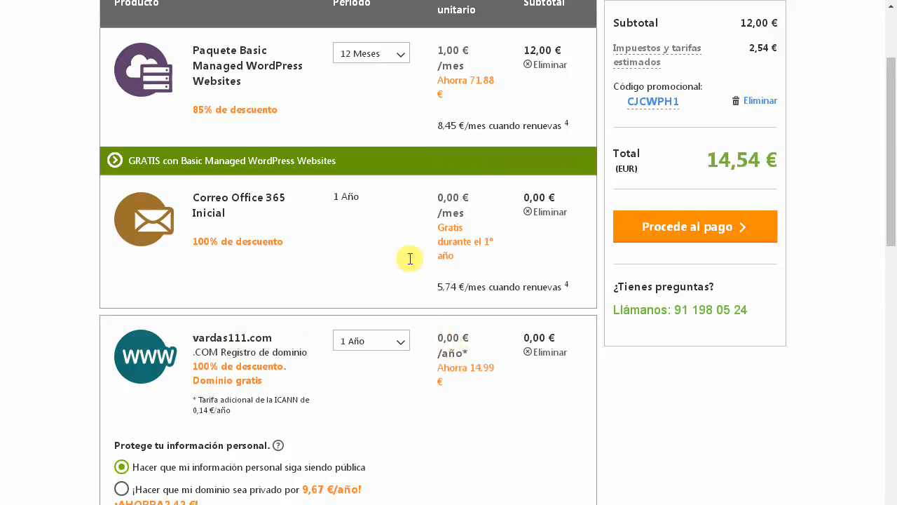
scroll(379, 252, down, 2)
scroll(361, 262, up, 5)
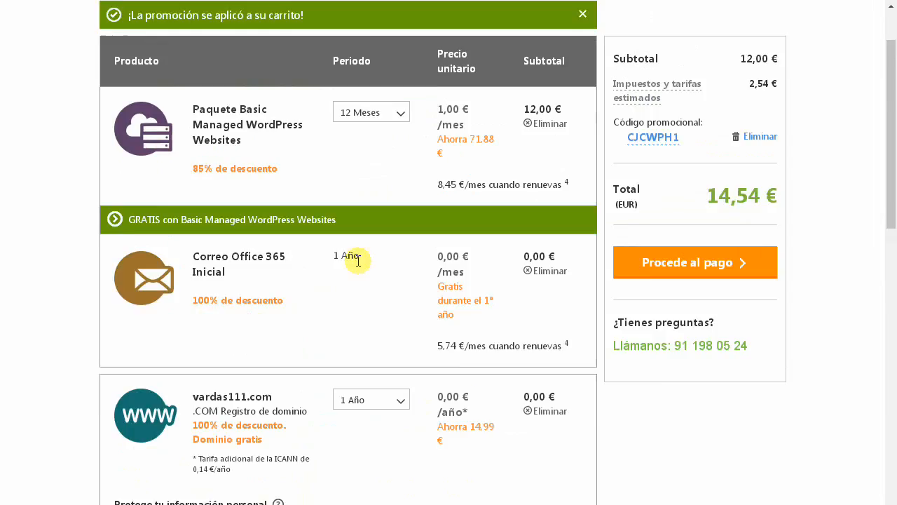
scroll(358, 261, down, 2)
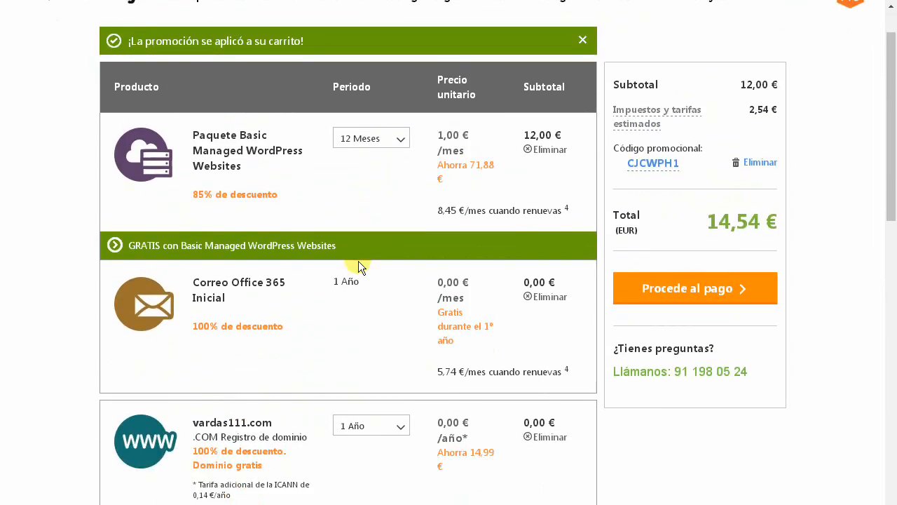
scroll(348, 235, up, 1)
click(668, 292)
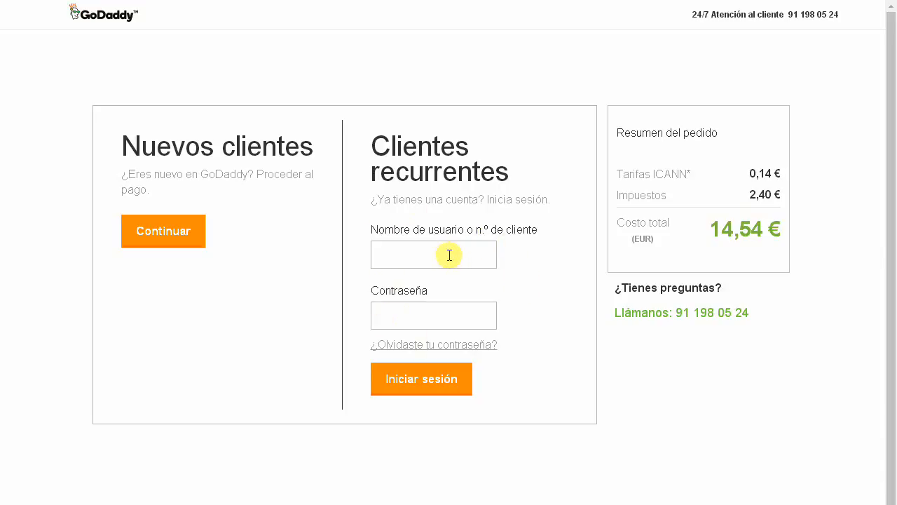
- Continue checkout as a new customer
click(150, 233)
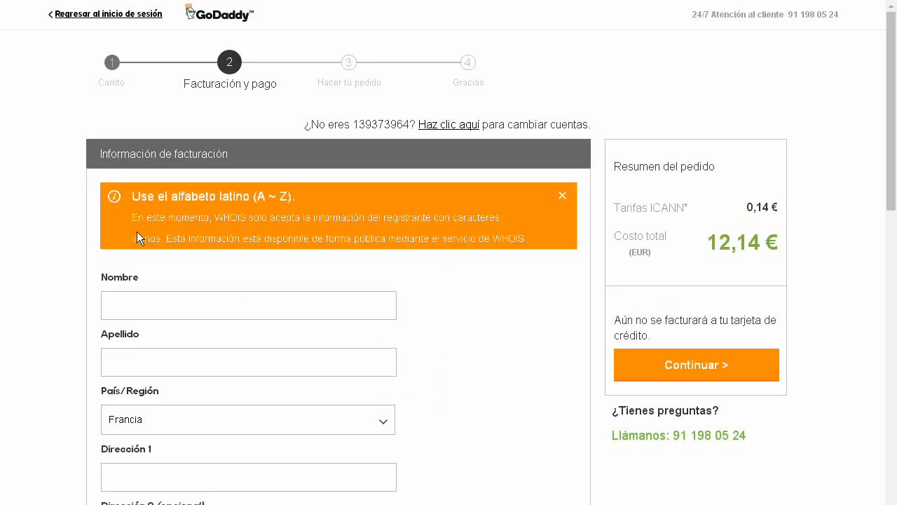
- Keep Francia as the billing country and look through the rest of the billing form
scroll(30, 233, down, 1)
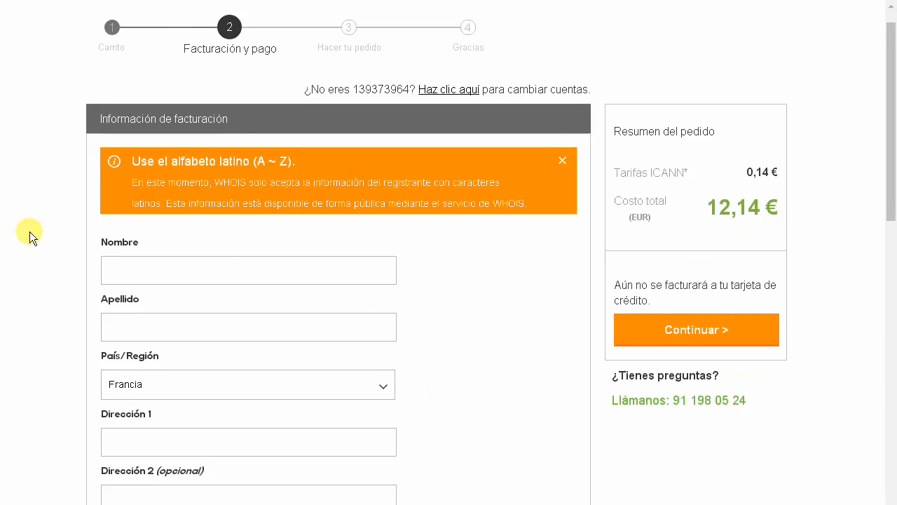
scroll(29, 228, down, 1)
scroll(28, 225, down, 2)
scroll(39, 103, up, 1)
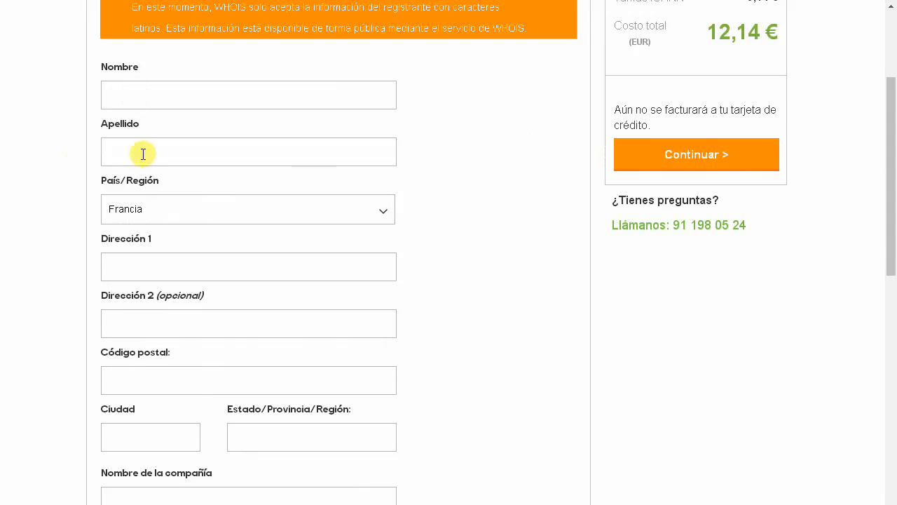
click(383, 212)
scroll(278, 274, down, 10)
scroll(273, 276, up, 6)
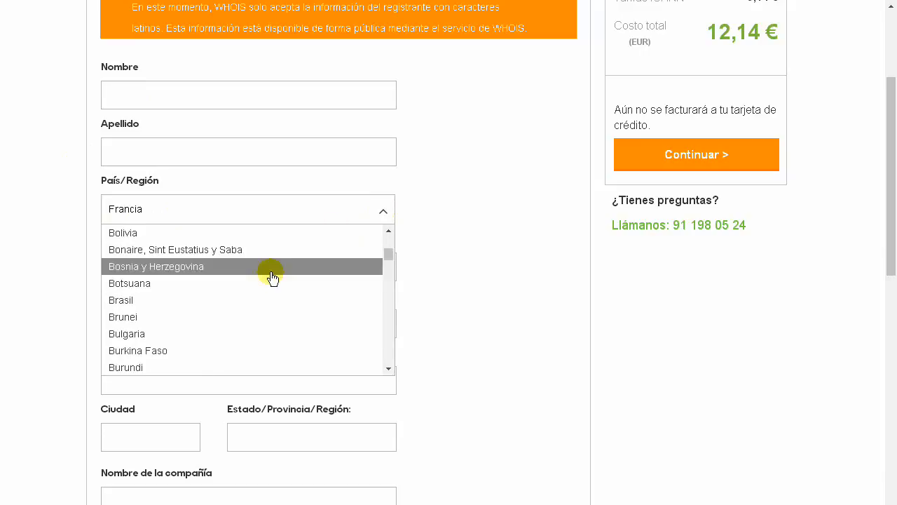
click(385, 212)
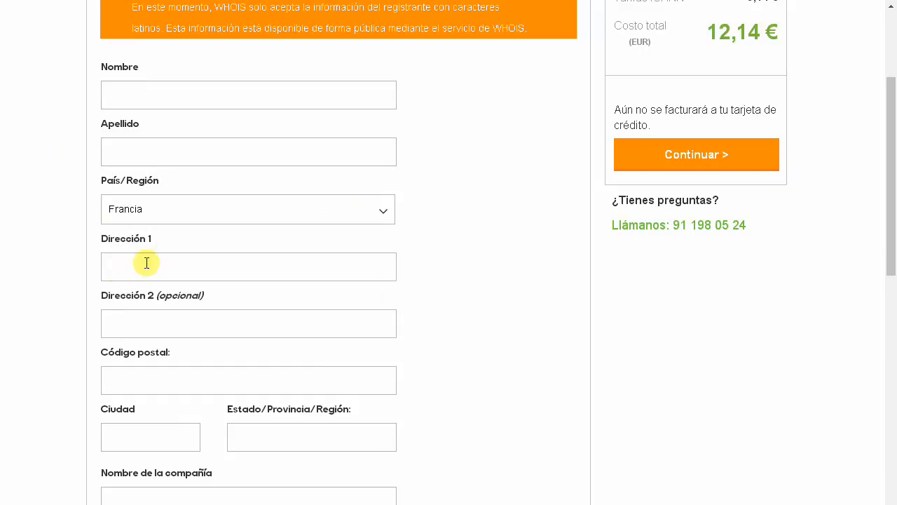
scroll(147, 260, down, 3)
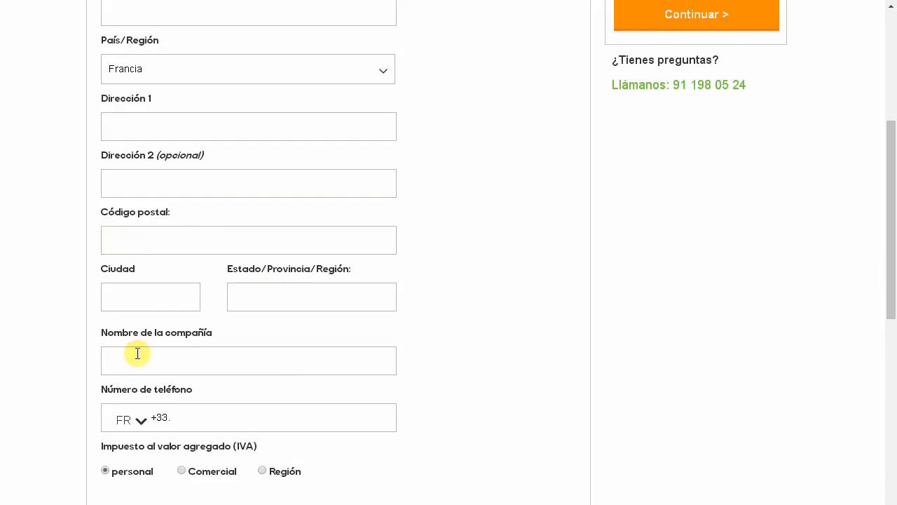
scroll(137, 353, down, 2)
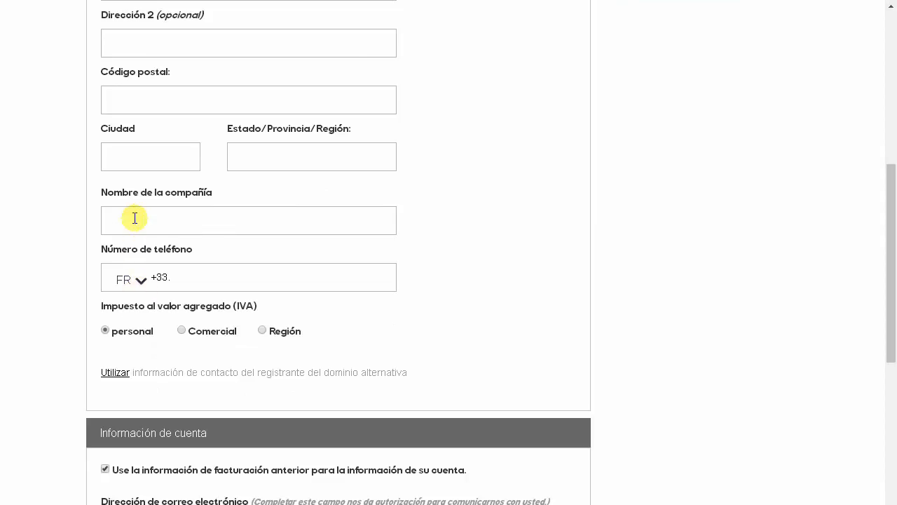
scroll(135, 216, down, 1)
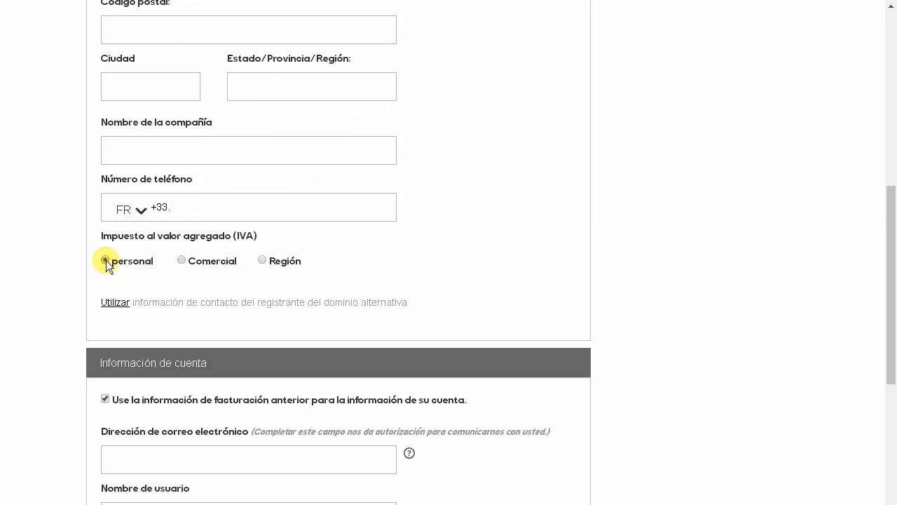
scroll(60, 273, down, 3)
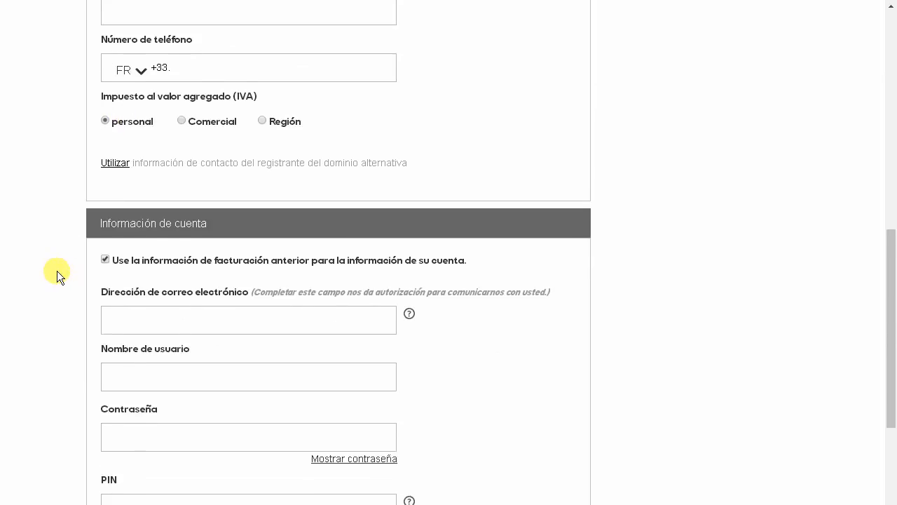
scroll(52, 261, down, 1)
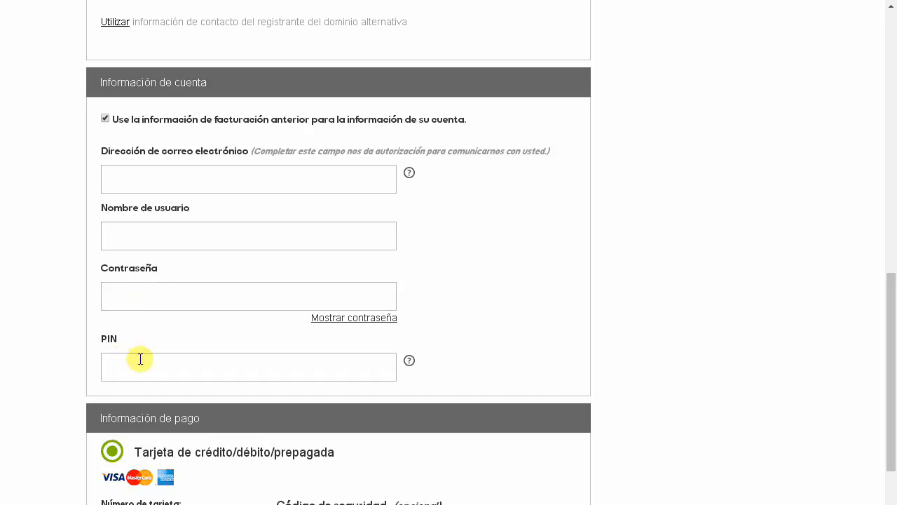
scroll(27, 330, down, 1)
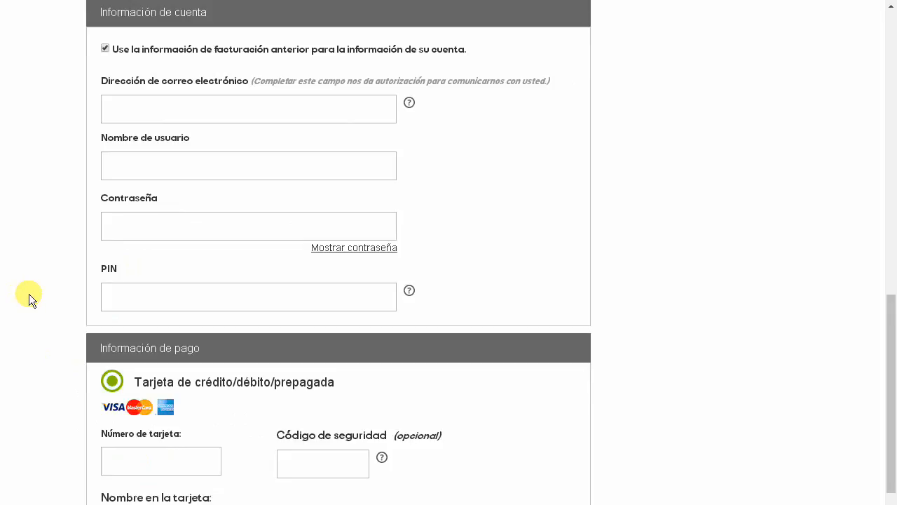
- Look through the payment options on the way to the $12,18 order review page
scroll(40, 293, down, 2)
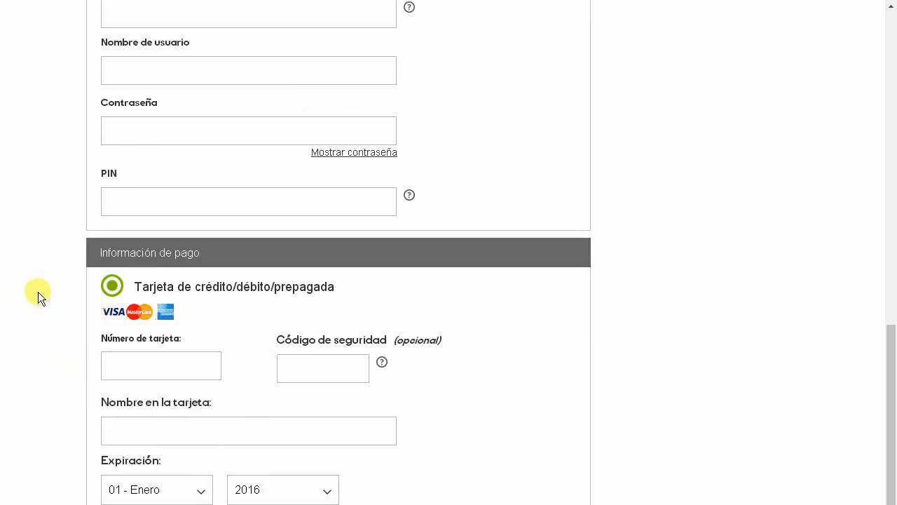
scroll(30, 260, down, 1)
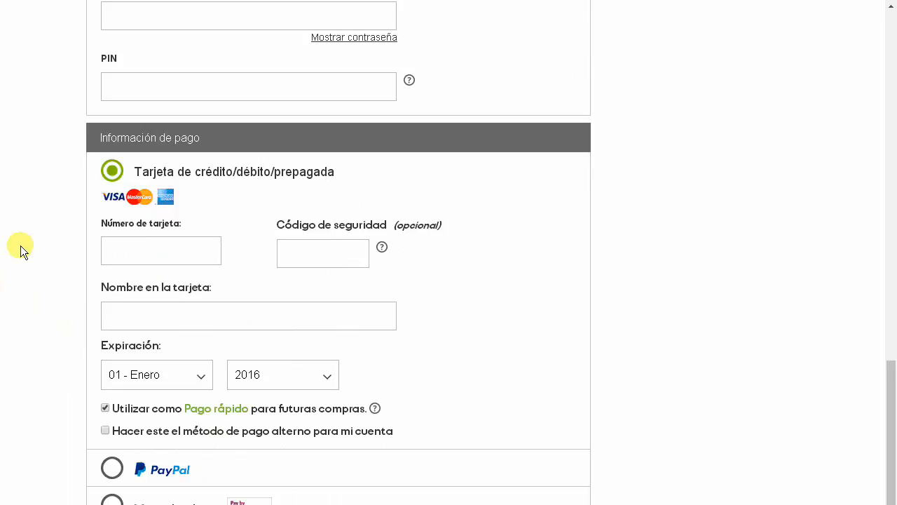
scroll(20, 245, down, 1)
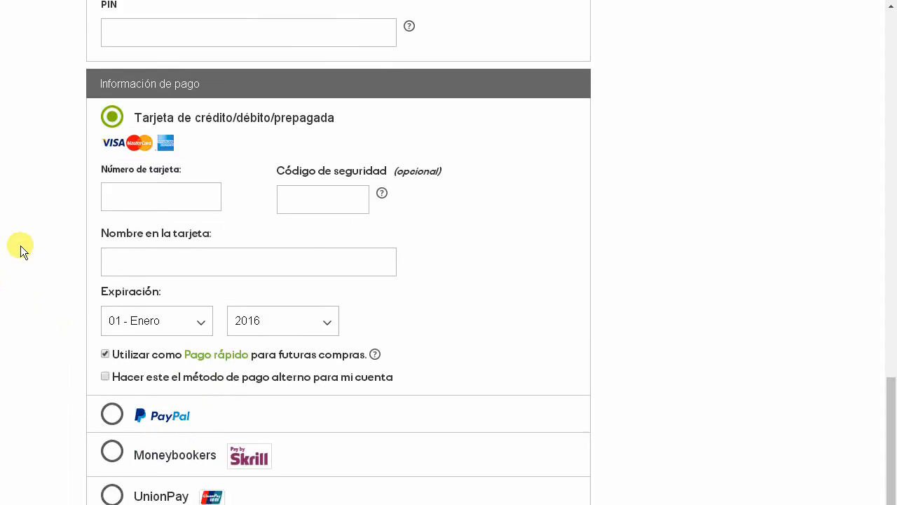
scroll(23, 238, down, 1)
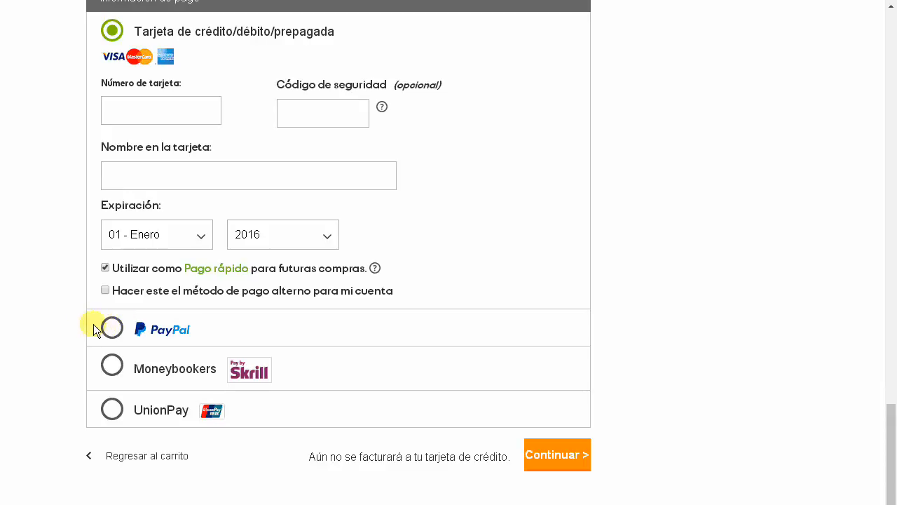
scroll(46, 290, up, 1)
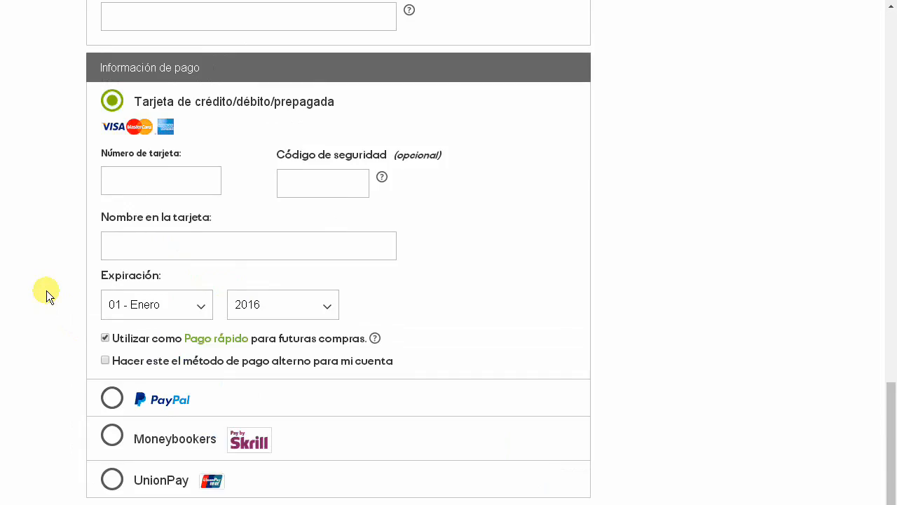
scroll(46, 290, down, 2)
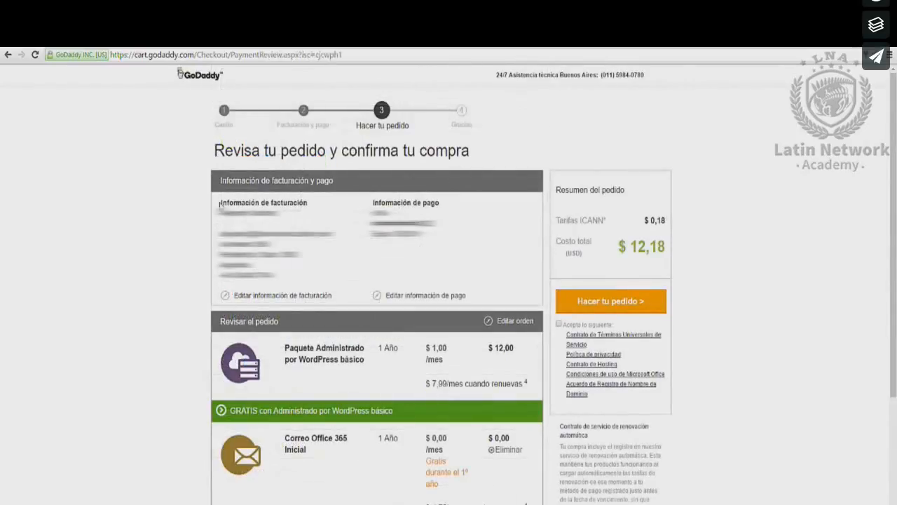
- Check the billing and payment summaries, accept the terms, and place the $12,18 order
drag(220, 200, 294, 270)
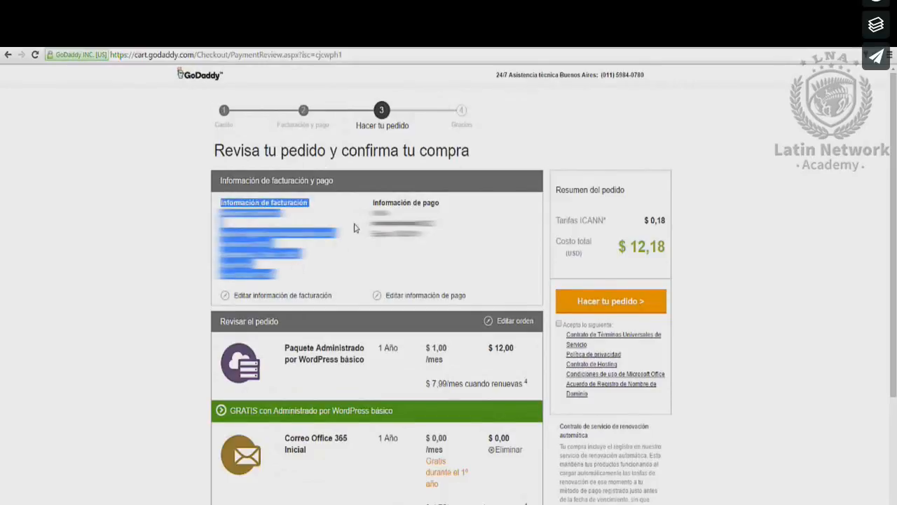
drag(406, 224, 423, 235)
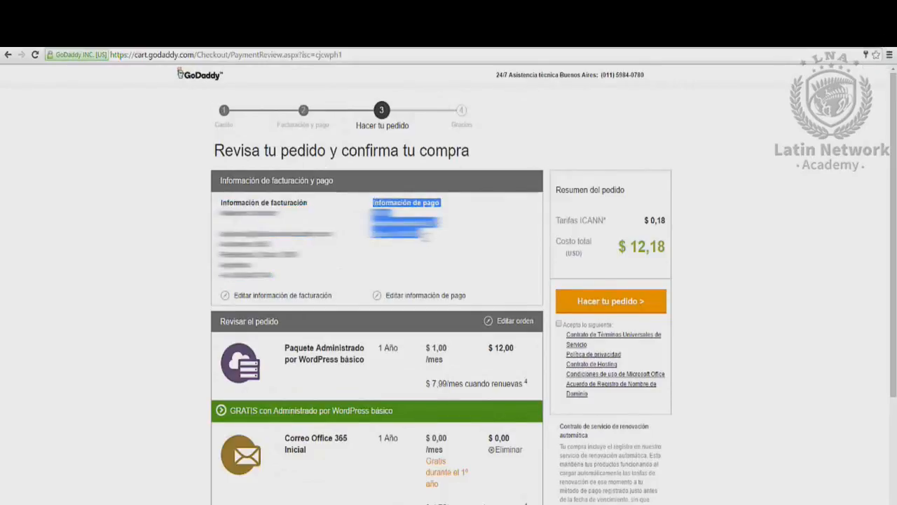
click(559, 324)
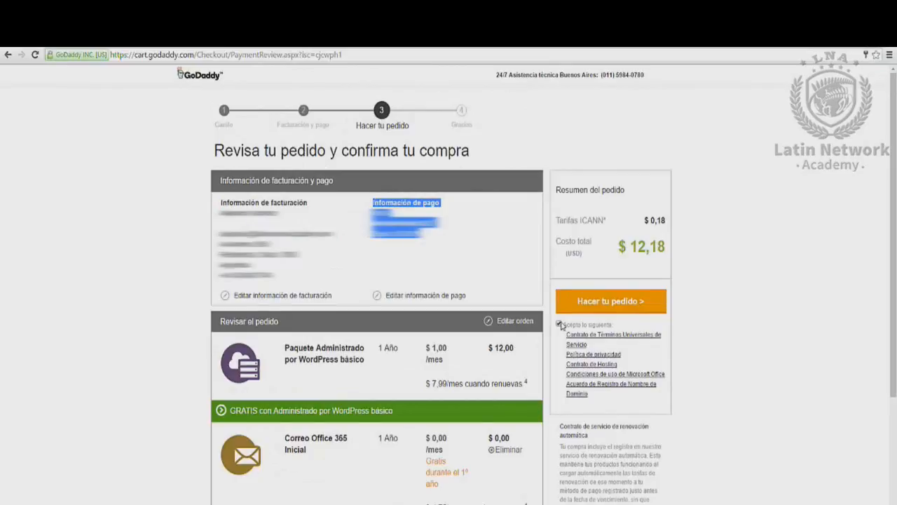
click(603, 306)
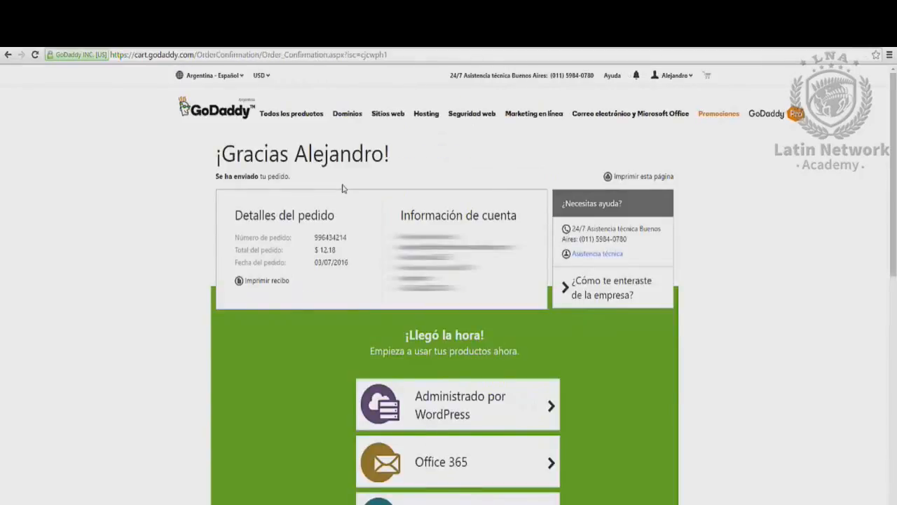
- Highlight the order details and account information headings on the confirmation page
drag(235, 215, 349, 210)
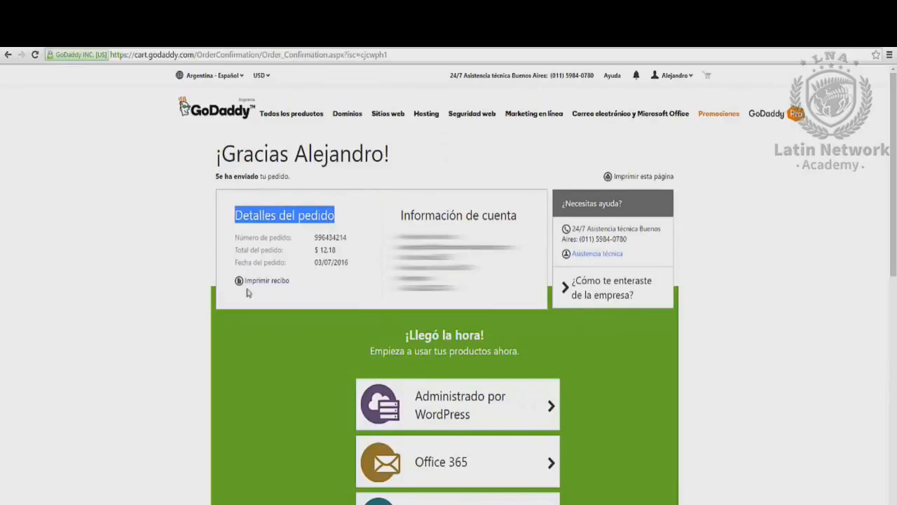
drag(400, 215, 527, 214)
click(527, 214)
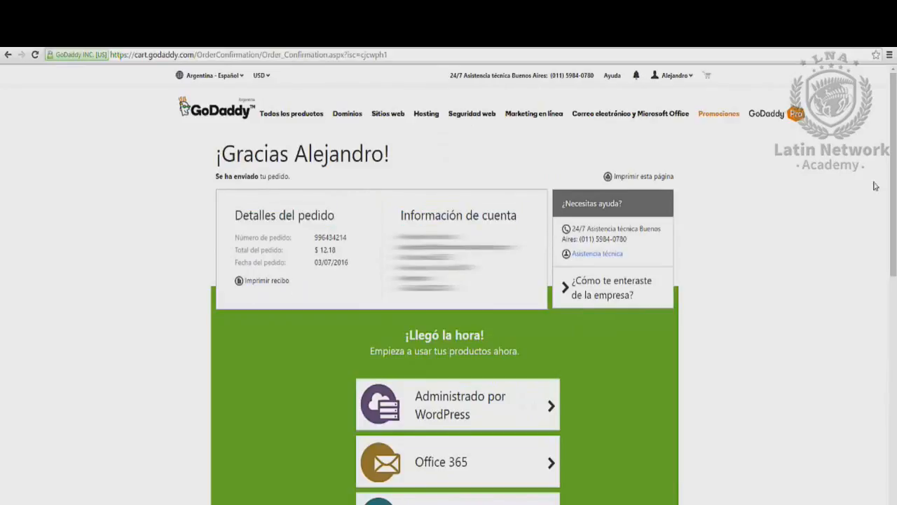
drag(890, 172, 884, 208)
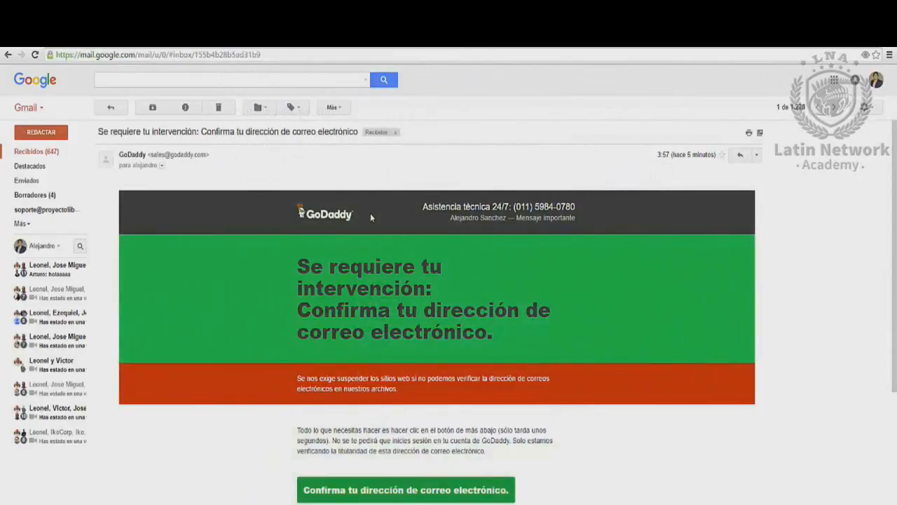
- Follow the 'Confirma tu dirección de correo electrónico' link in GoDaddy's Gmail message
drag(889, 186, 880, 236)
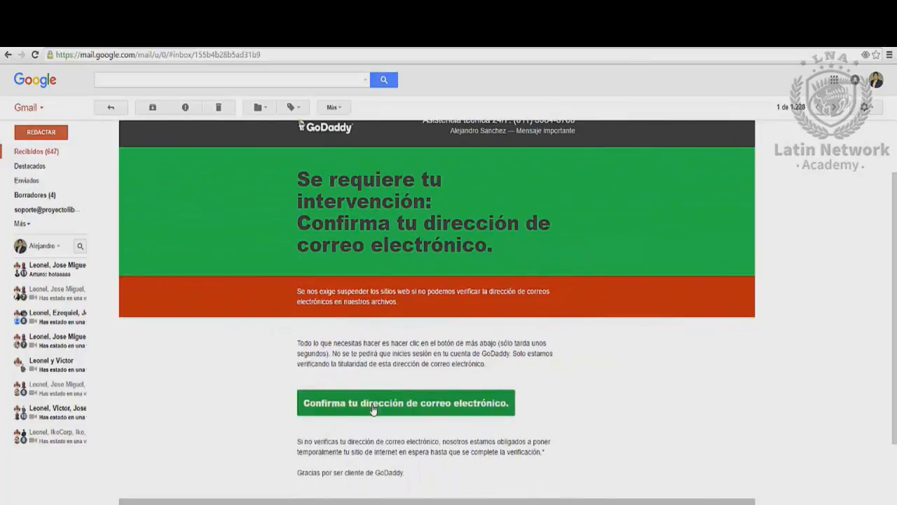
click(372, 403)
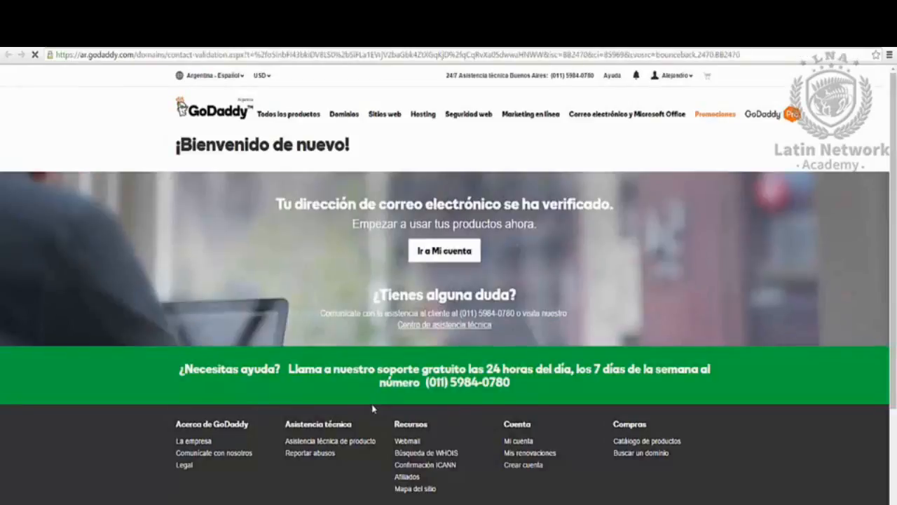
- Go to Mi cuenta's product list and dismiss the 'Hola' welcome survey
click(443, 255)
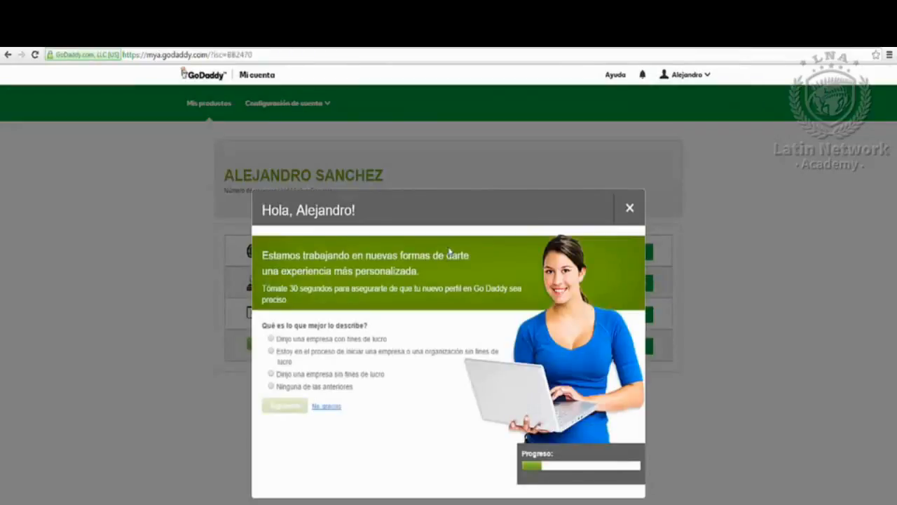
click(630, 209)
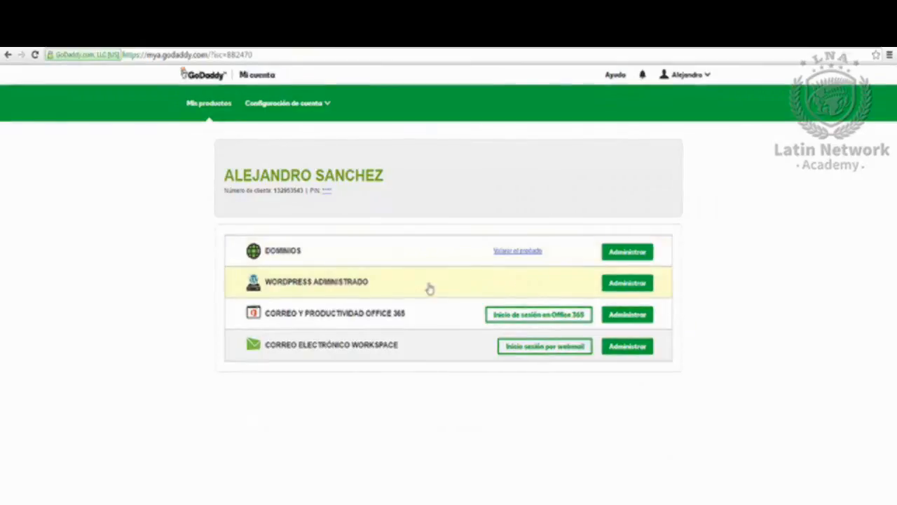
- Open management for the WORDPRESS ADMINISTRADO product to reach the new site setup card
click(622, 292)
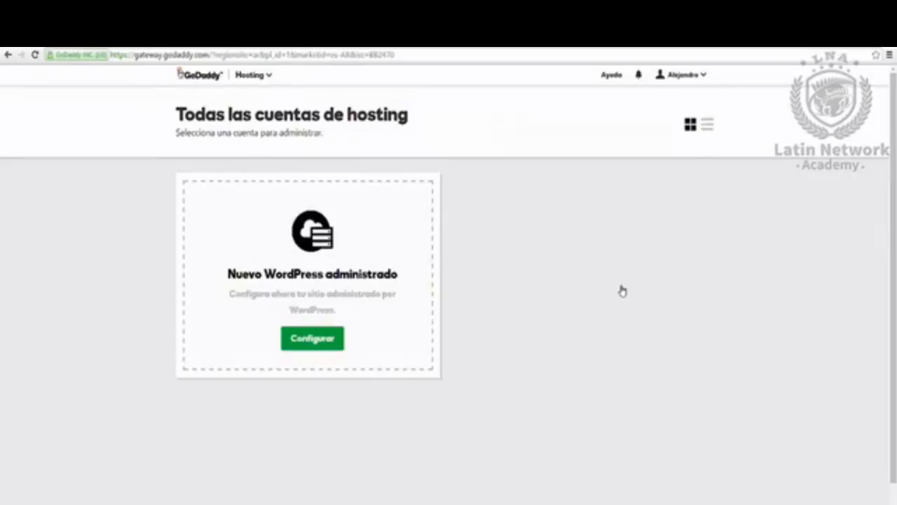
drag(227, 278, 411, 274)
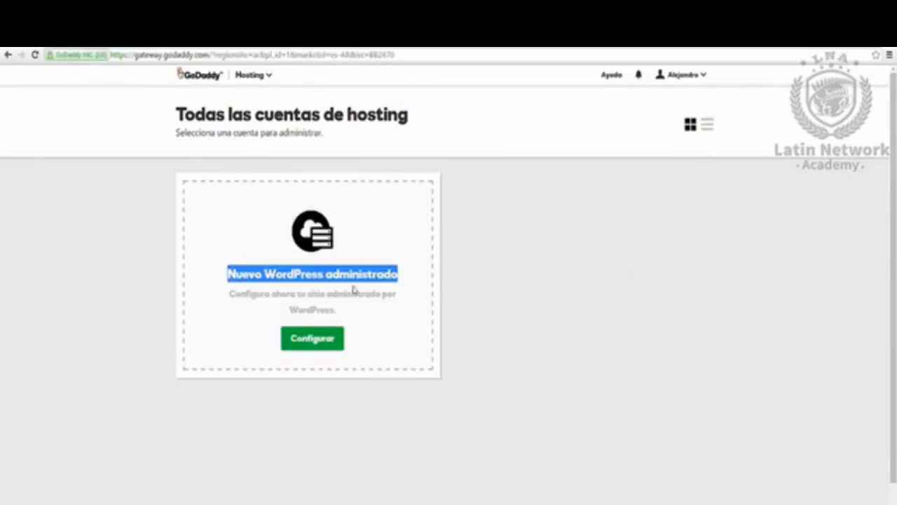
drag(232, 294, 393, 306)
click(384, 321)
- Create a brand-new WordPress site in the América del Norte data center, entering a username and password
click(312, 343)
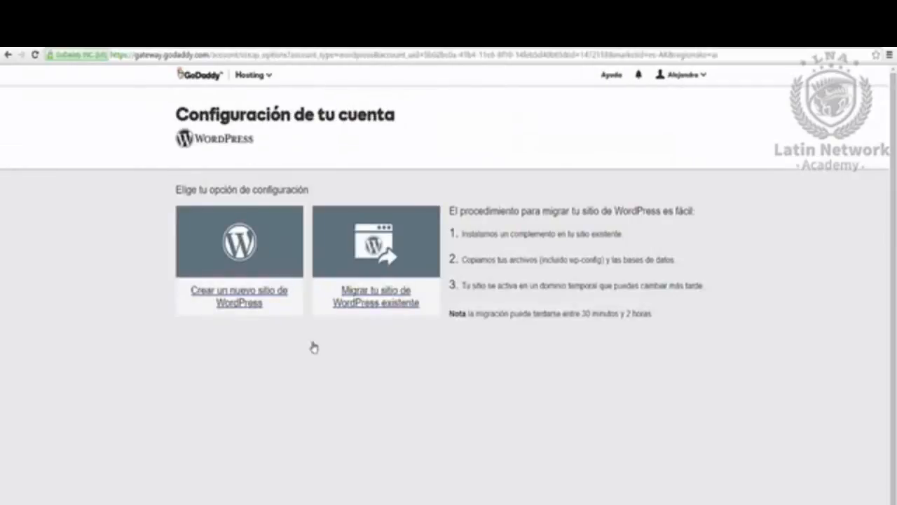
click(259, 314)
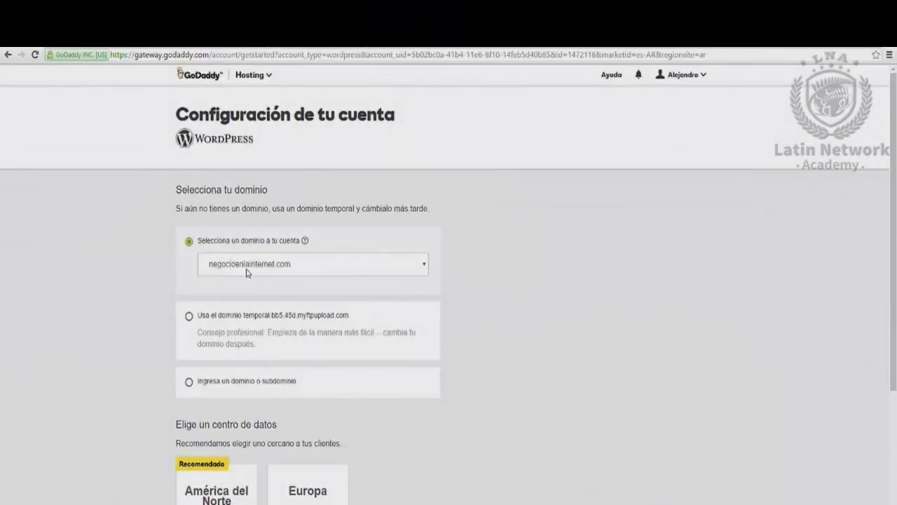
drag(887, 233, 875, 376)
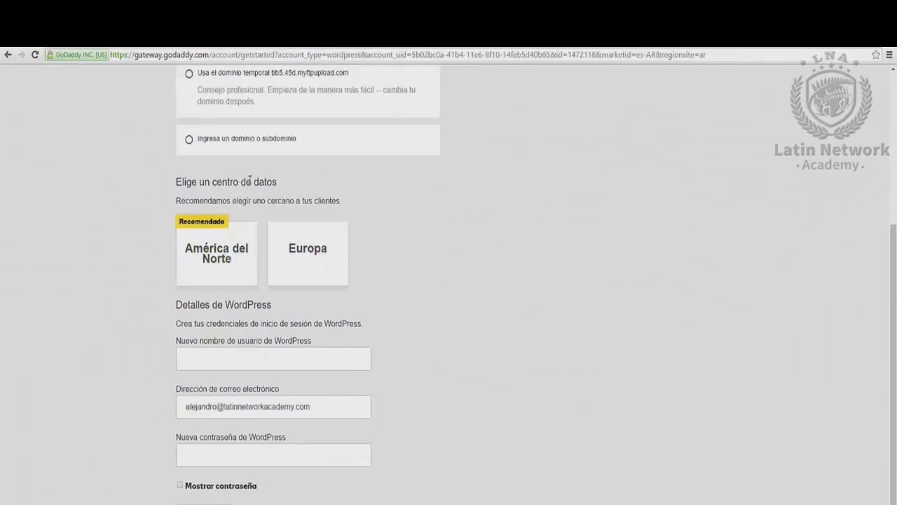
click(203, 237)
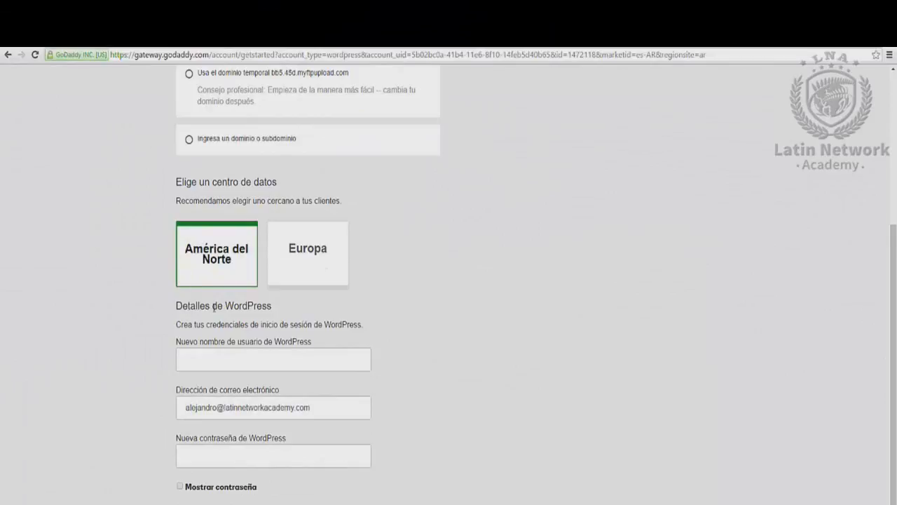
click(265, 352)
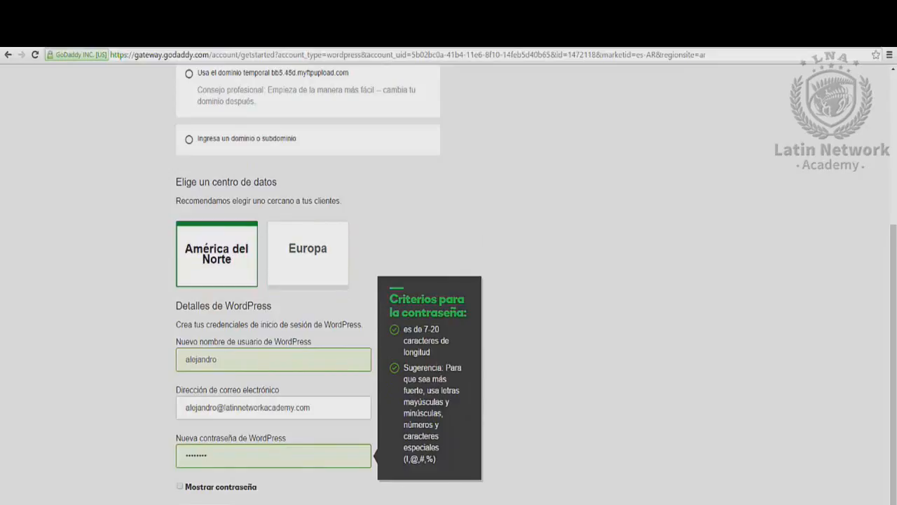
key(Return)
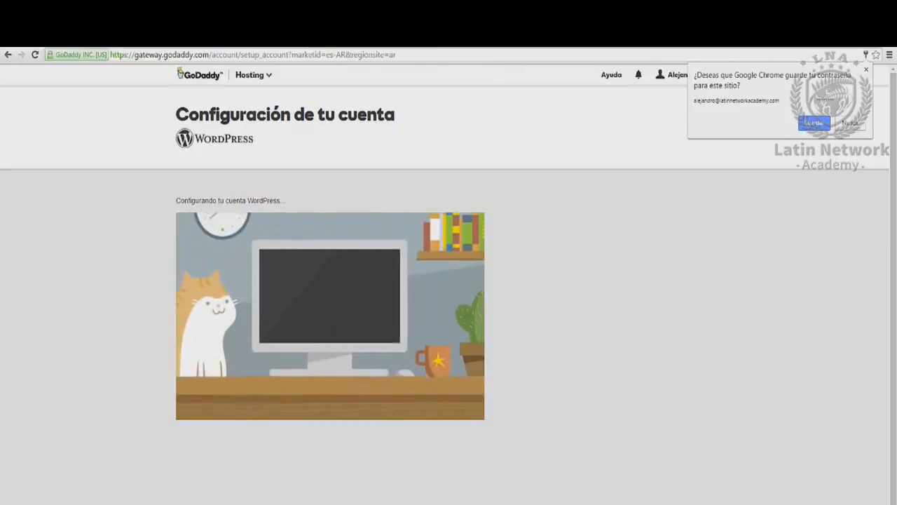
- Decline Chrome's offer to save the password while setup finishes
click(361, 304)
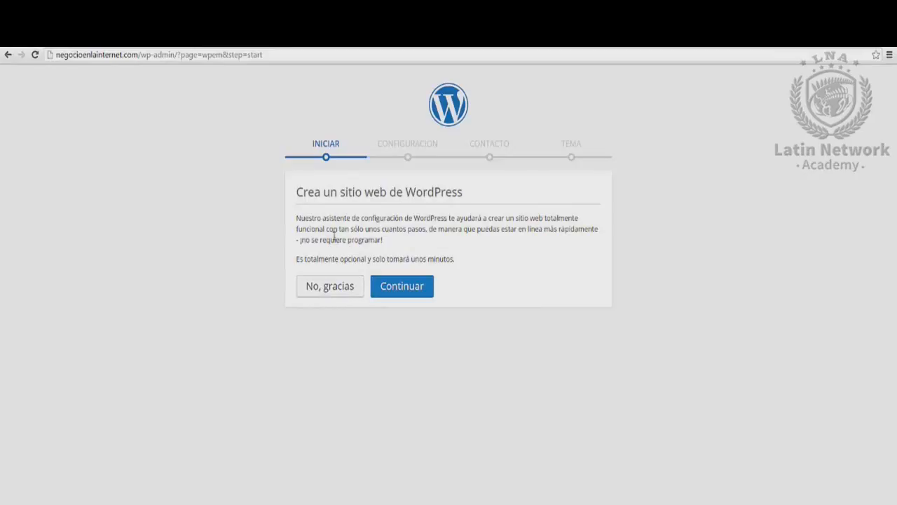
- Begin the site setup wizard and set the industry to Education
click(392, 286)
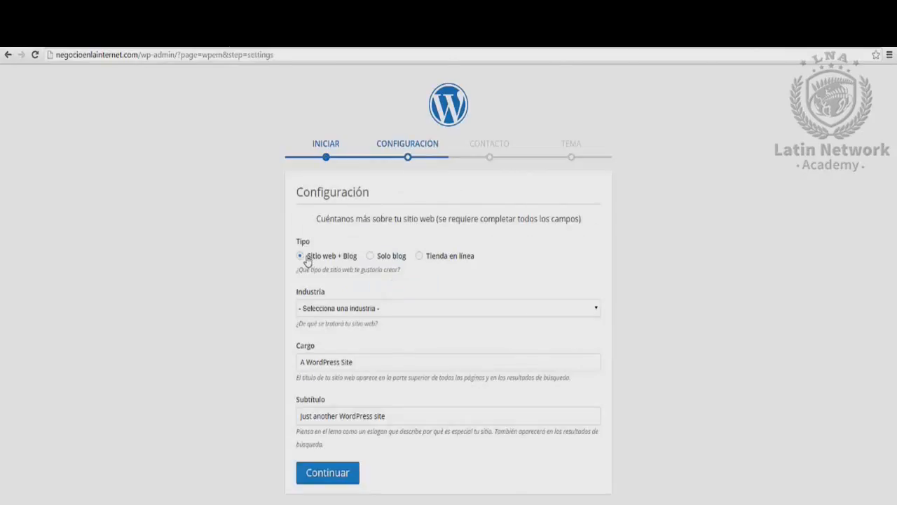
click(335, 312)
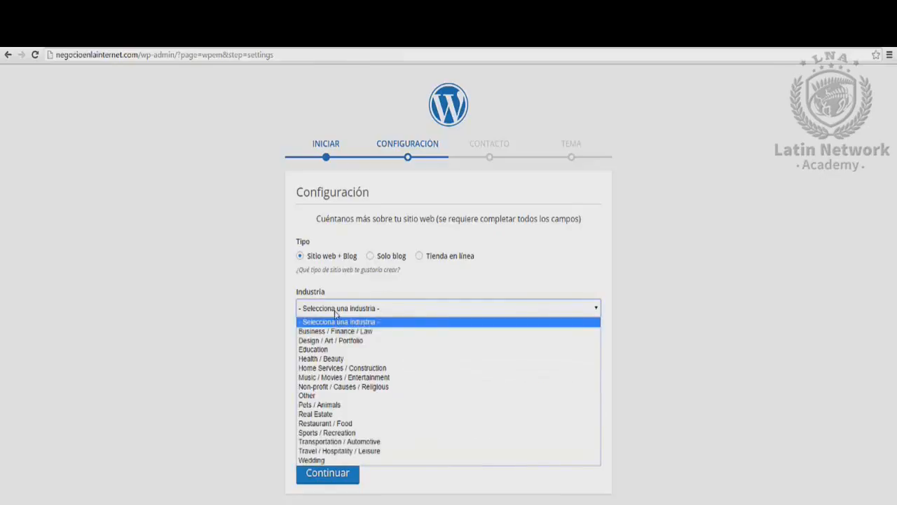
click(335, 349)
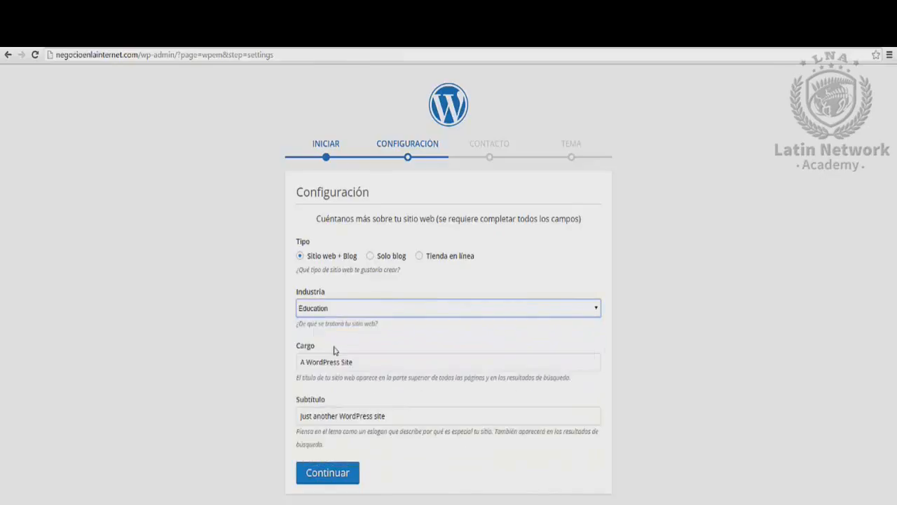
- Title the site 'Negocio en la Internet' with tagline 'Aprende a realizar negocios online' and submit
key(Tab)
key(BackSpace)
text(Negocio)
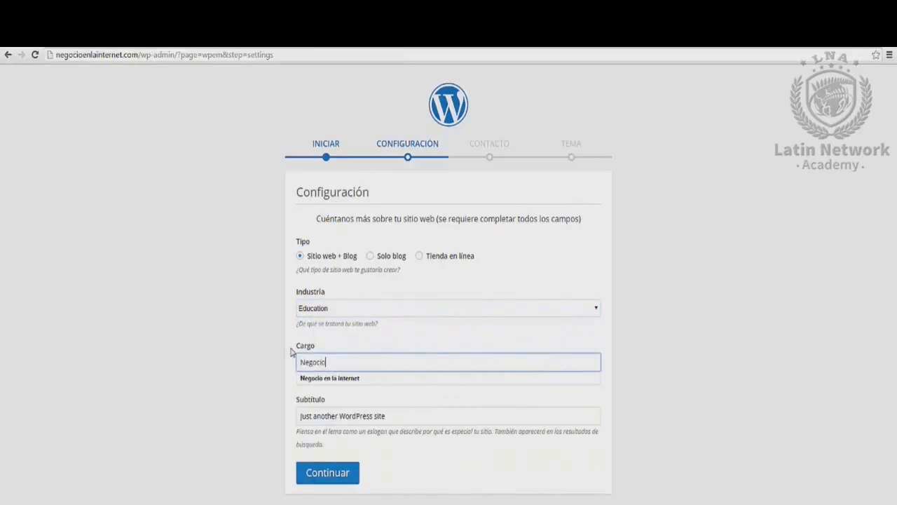
text( en la Internet)
key(Tab)
text(Aprende )
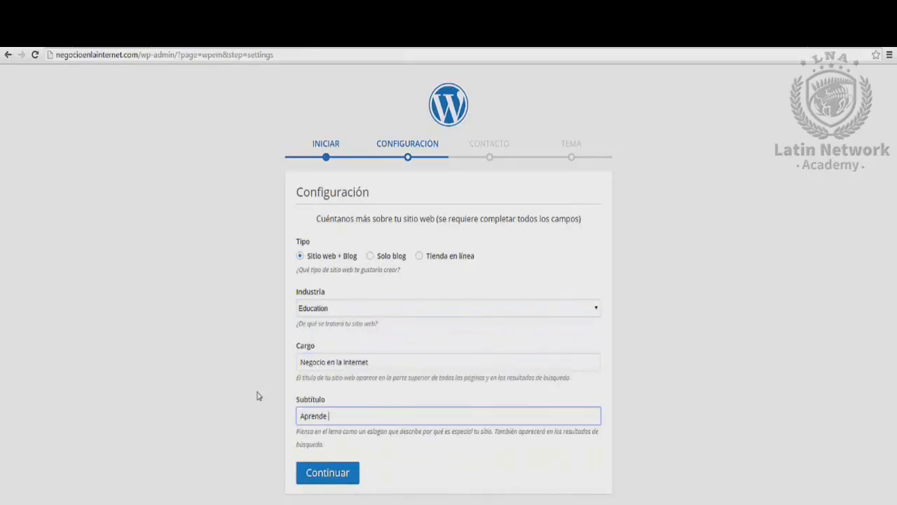
text(a realizar negocios online)
key(Return)
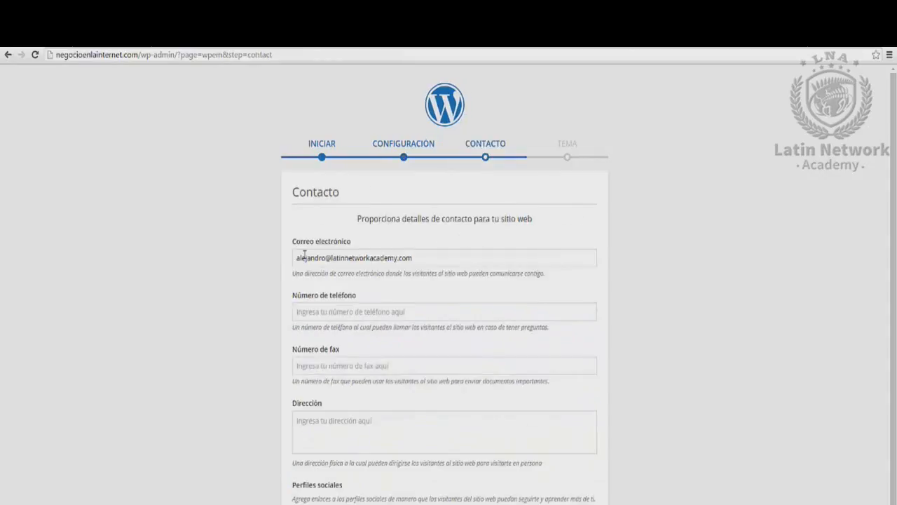
- Enter the site's contact phone number and address
click(337, 310)
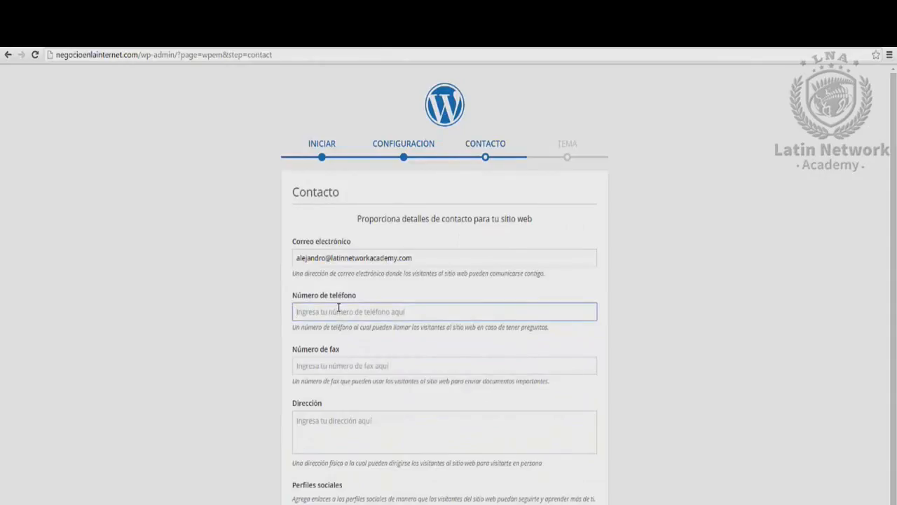
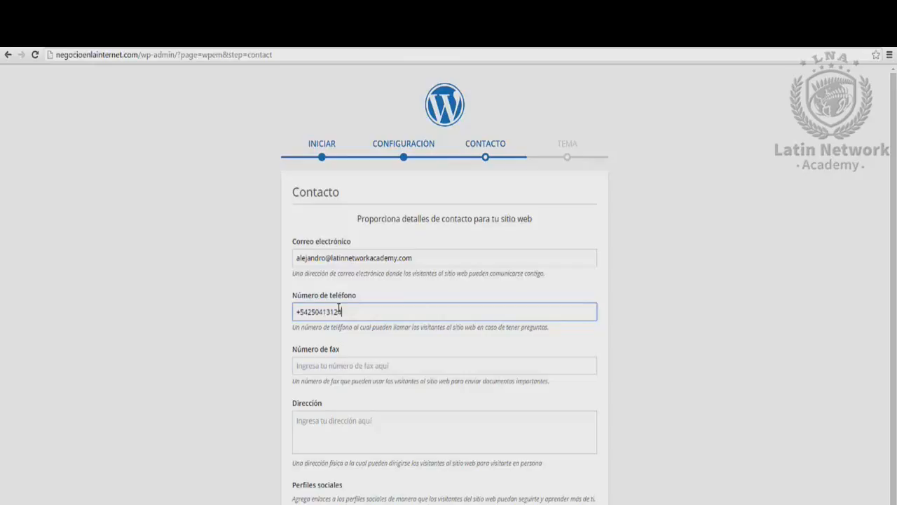
click(336, 365)
click(326, 429)
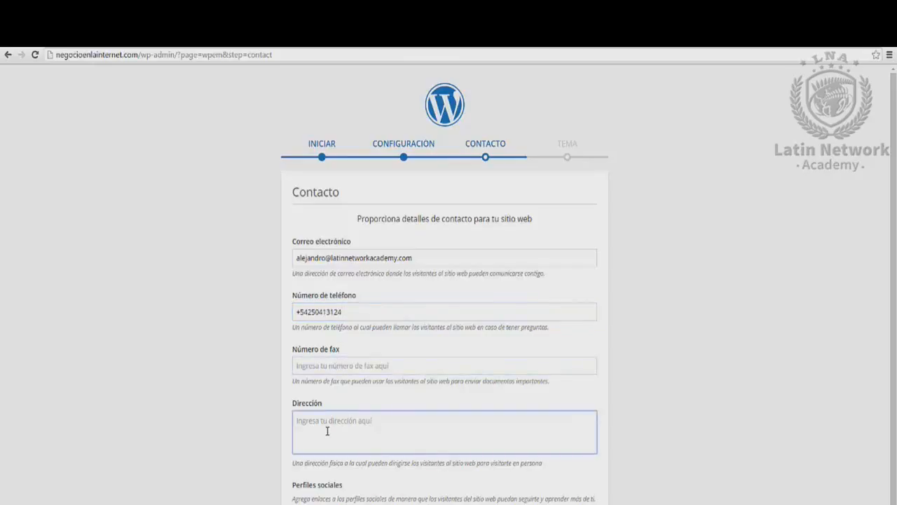
text(Buenos Aires, Argentina)
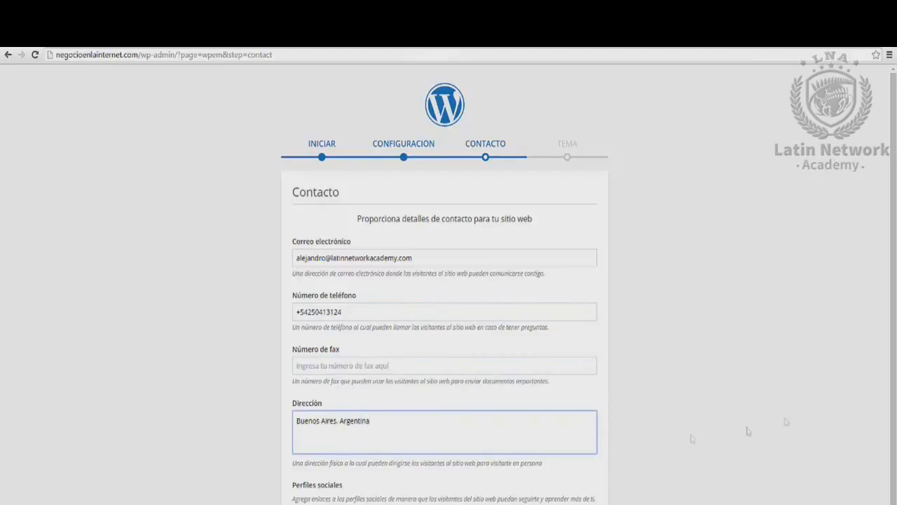
- Add Facebook and Instagram social profiles and finish the contact step
scroll(748, 430, down, 1)
click(340, 477)
click(436, 477)
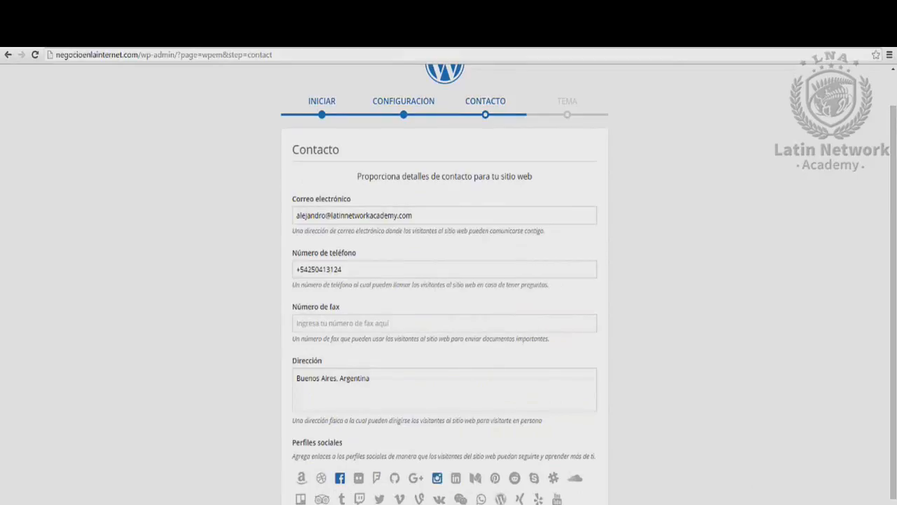
click(481, 499)
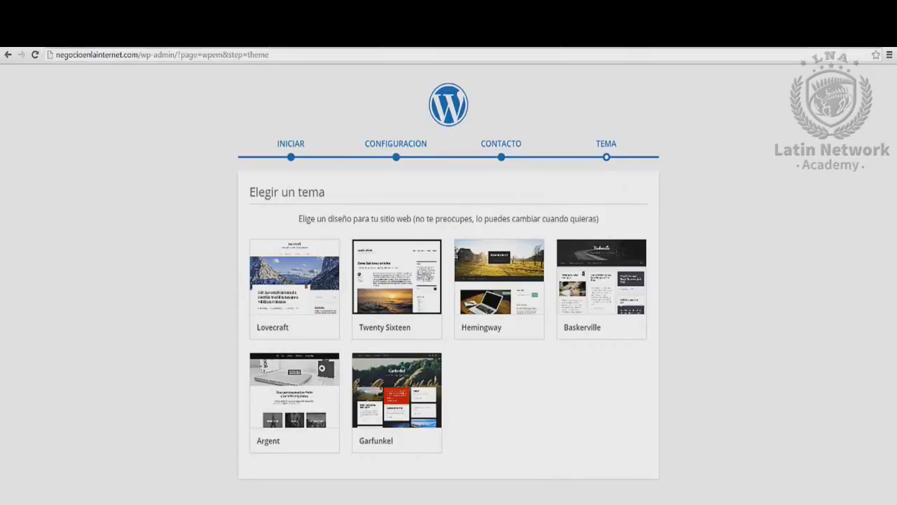
- Preview themes from Argent through to Lovecraft, then install Lovecraft with the chalkboard header image
mouse_move(306, 408)
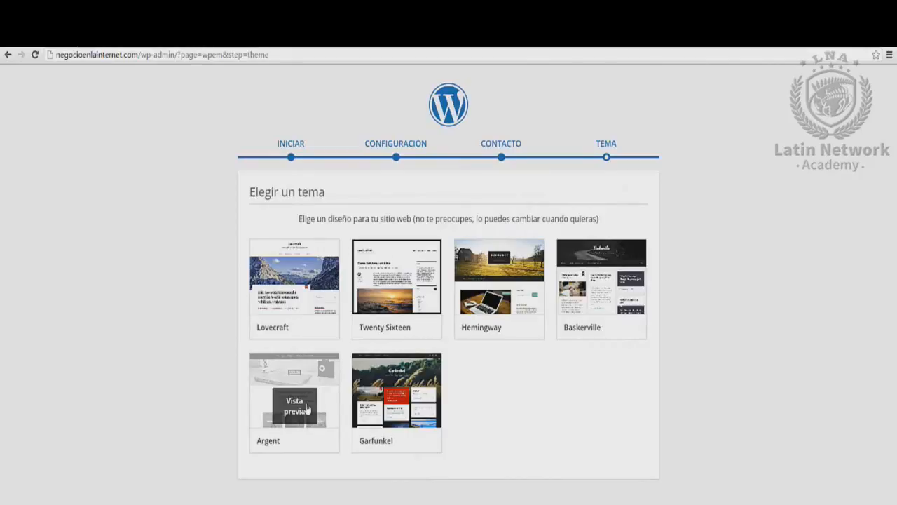
click(305, 409)
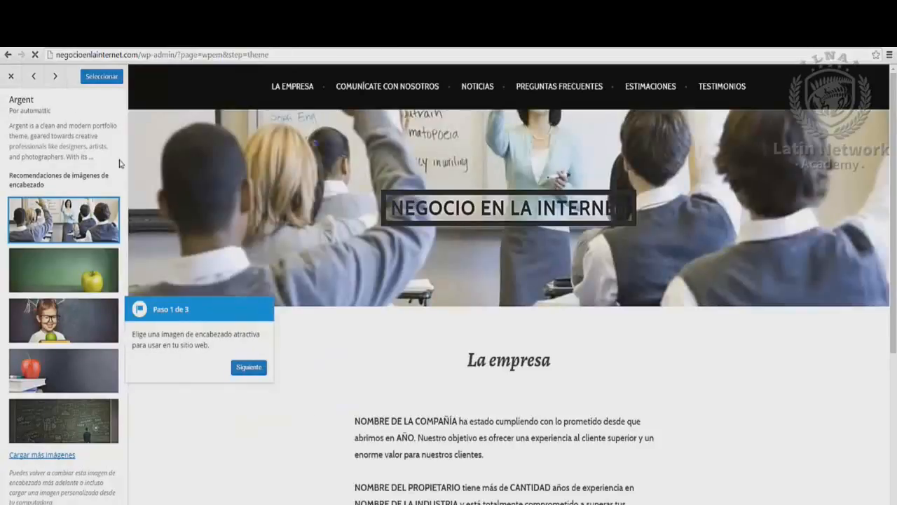
click(61, 81)
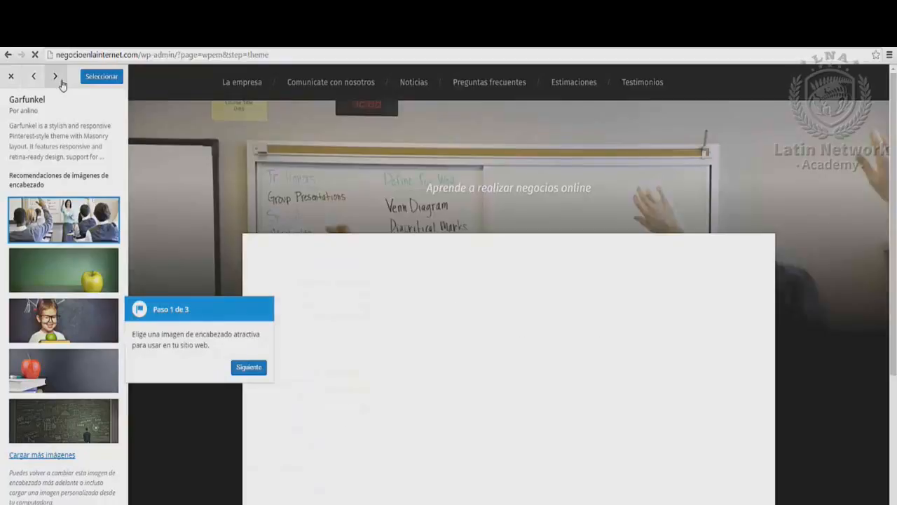
click(62, 83)
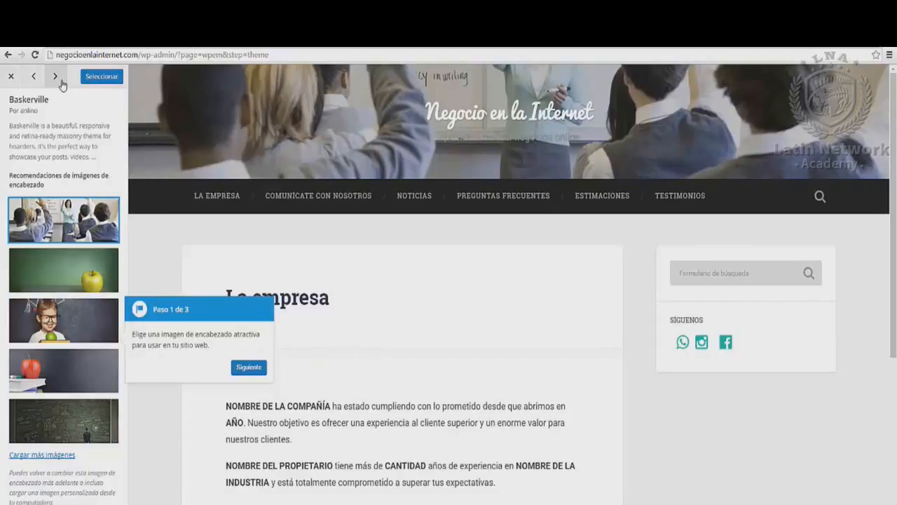
click(61, 83)
click(62, 83)
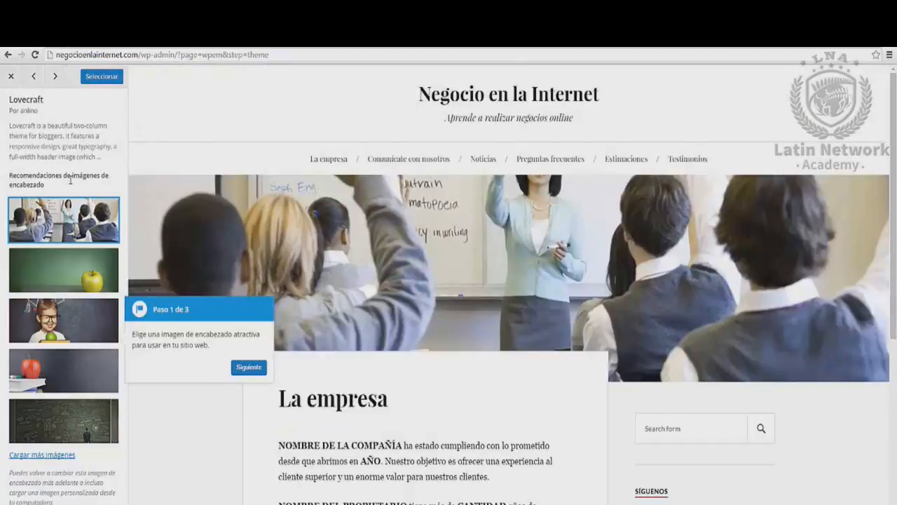
click(76, 400)
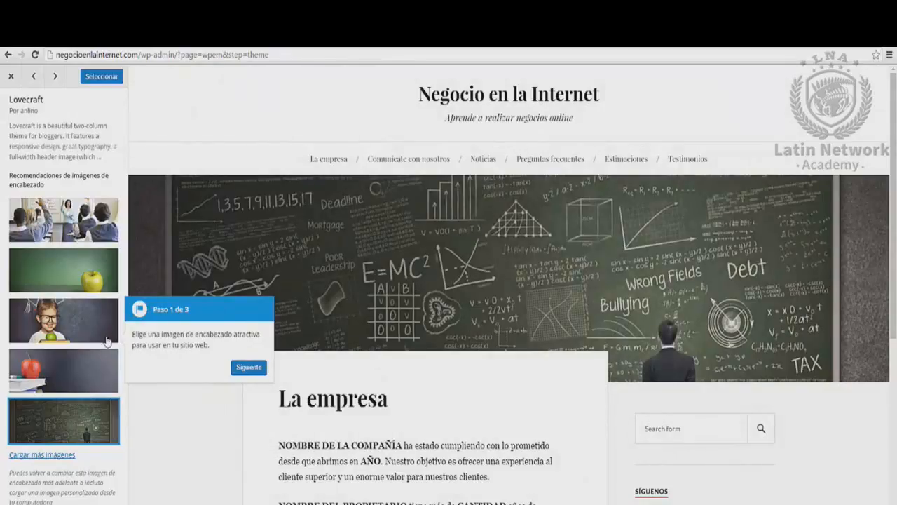
click(105, 79)
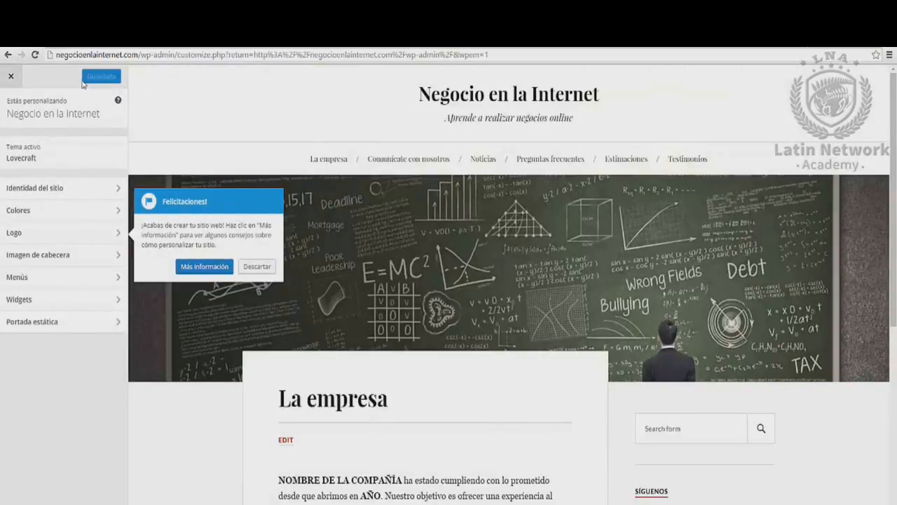
- Exit the theme customizer back to the WordPress Escritorio welcome page
click(12, 77)
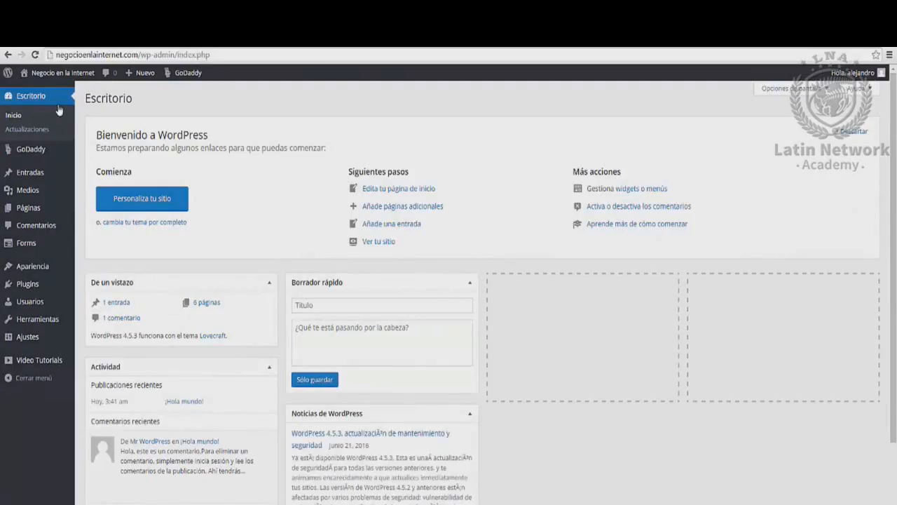